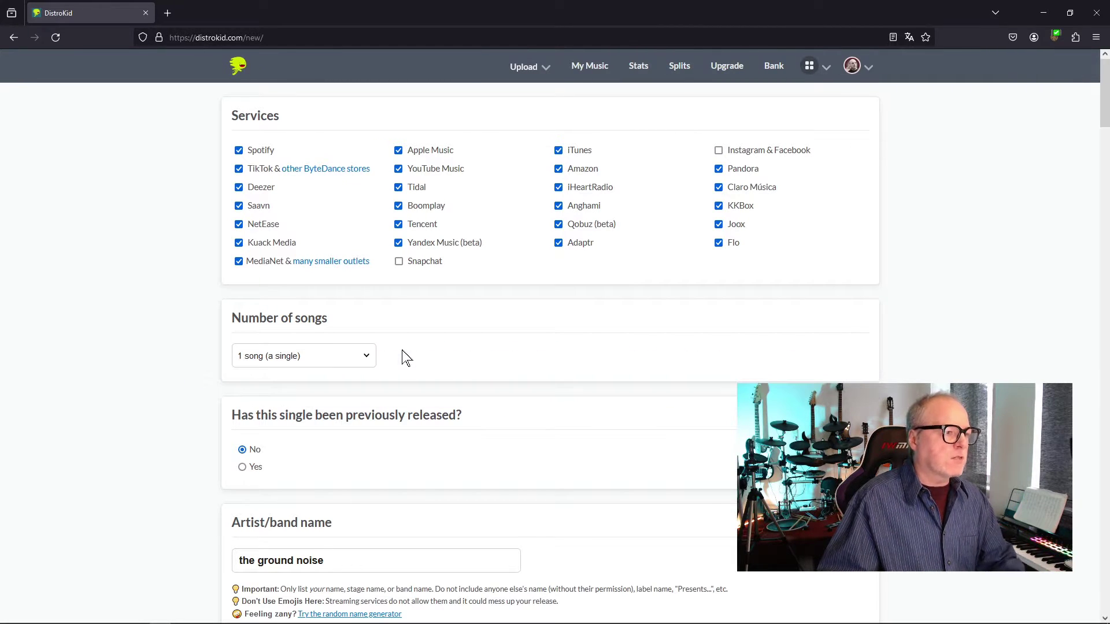
Check the song count choices and try marking the single as previously released to see the original release date fields, restoring No
click(367, 358)
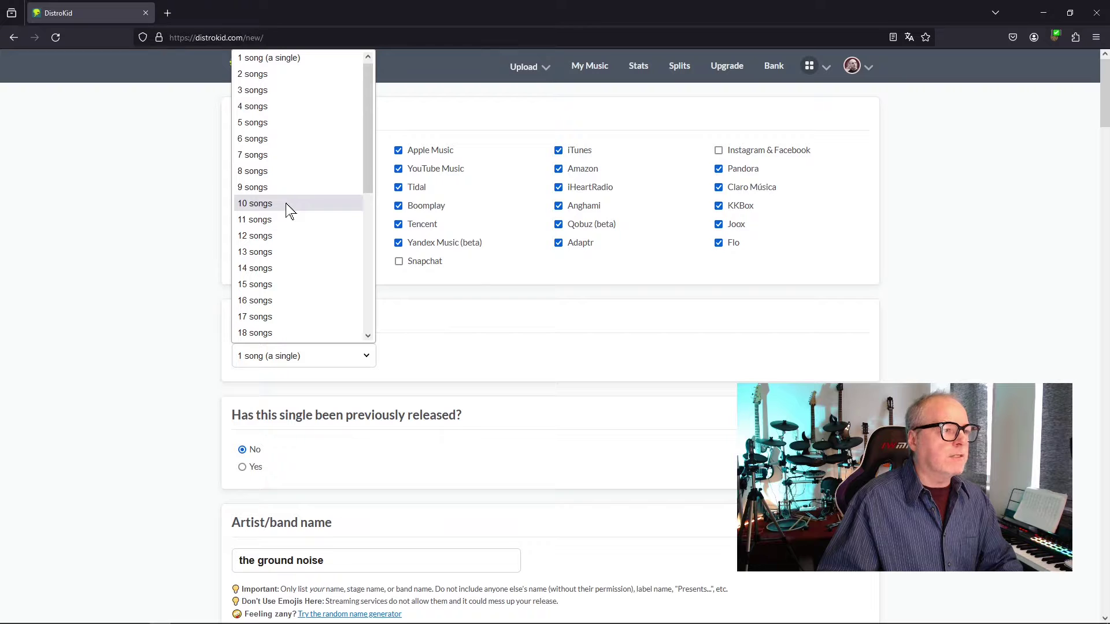
click(434, 358)
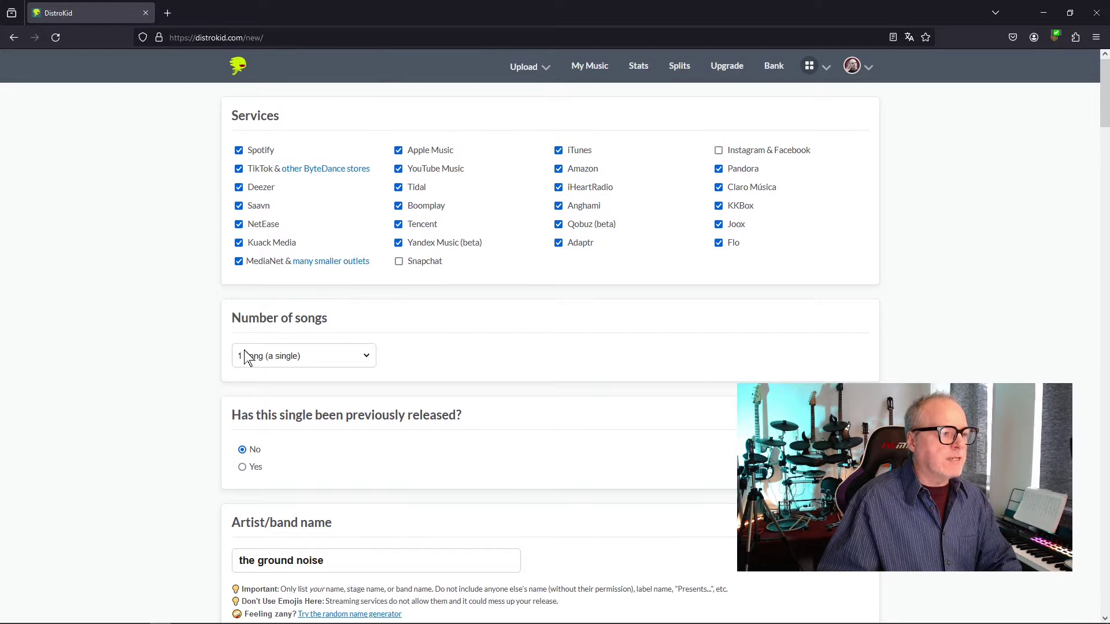
scroll(520, 350, down, 2)
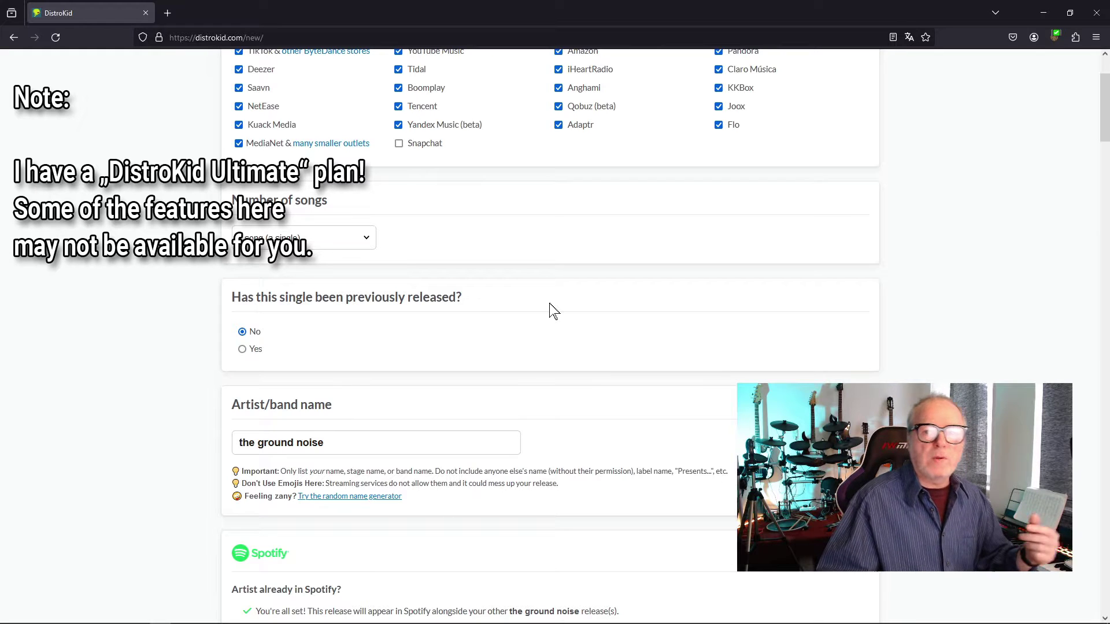
click(242, 349)
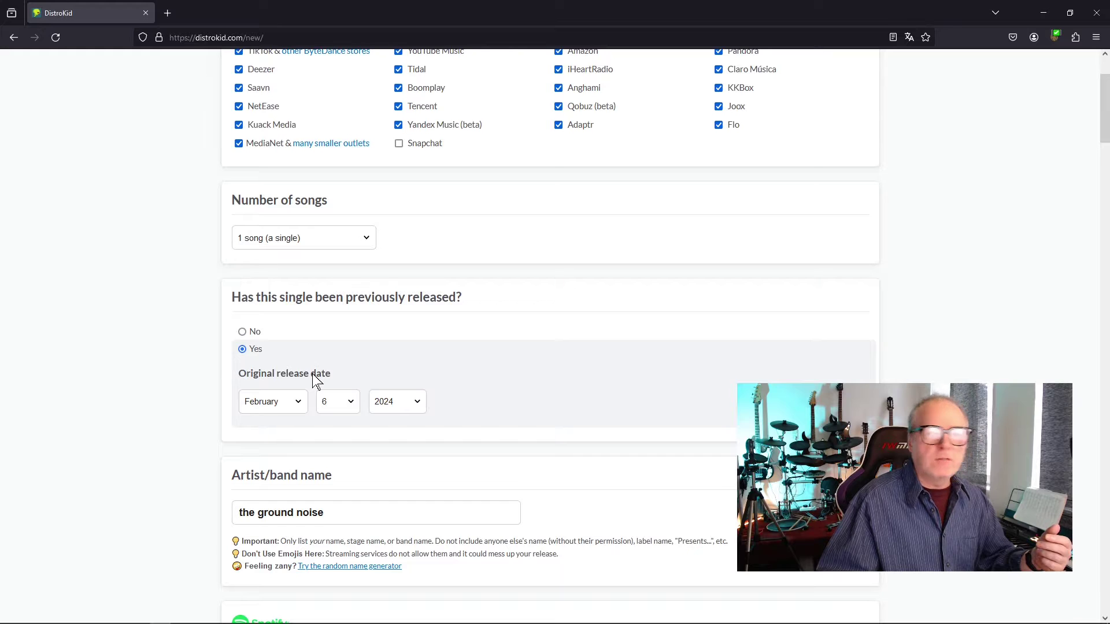
click(242, 333)
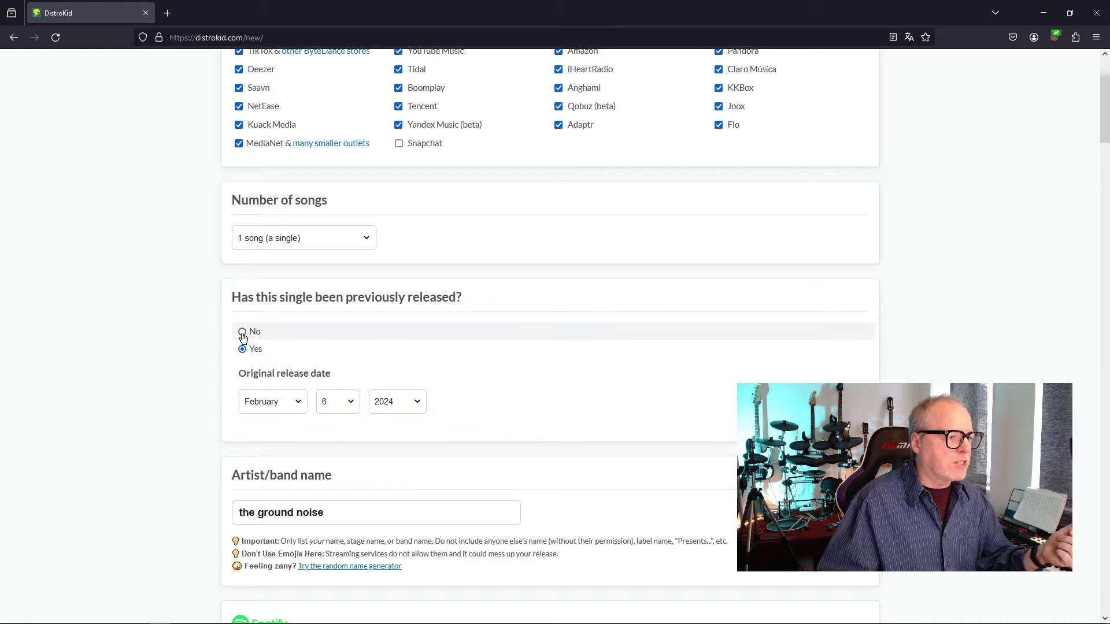
Replace the artist/band name with a randomly generated one
scroll(242, 337, down, 3)
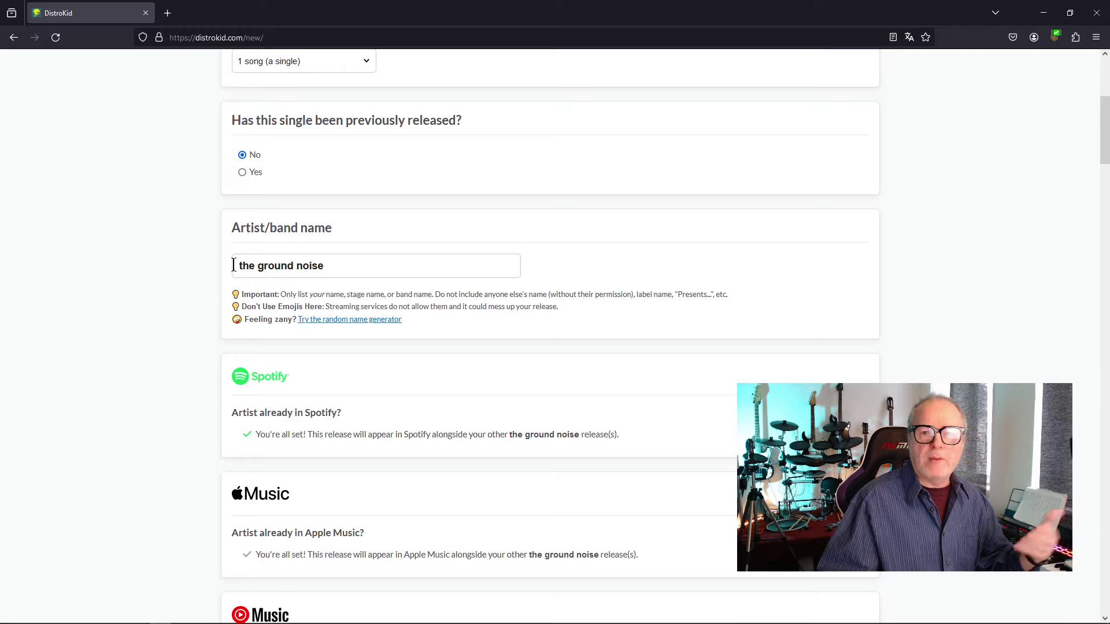
scroll(208, 235, down, 1)
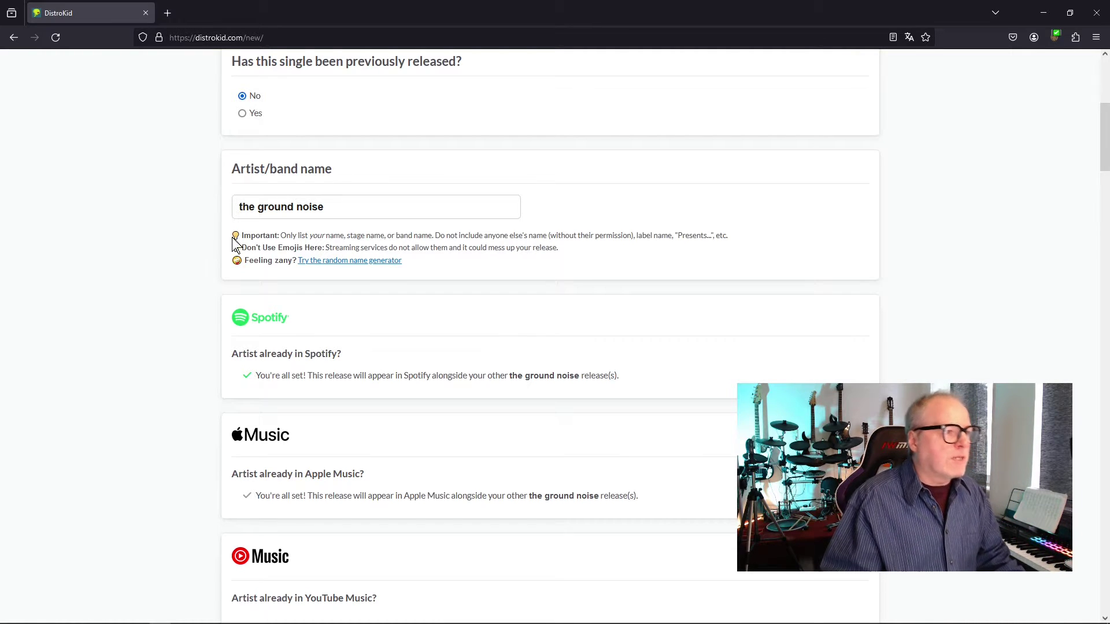
click(311, 263)
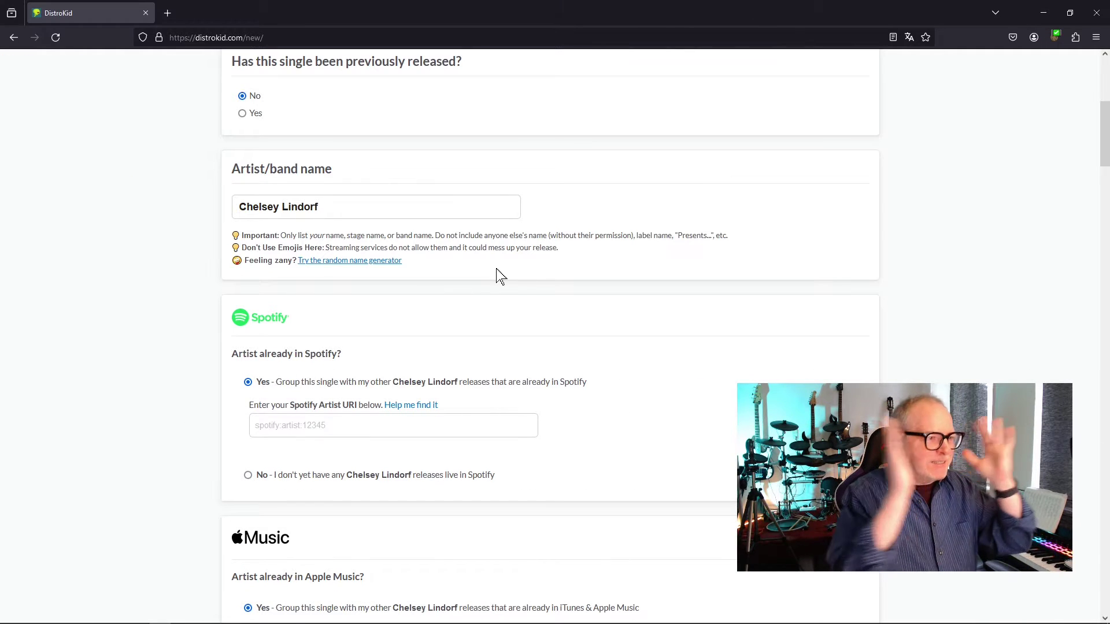
Set the artist/band name back to "the ground noise"
click(326, 203)
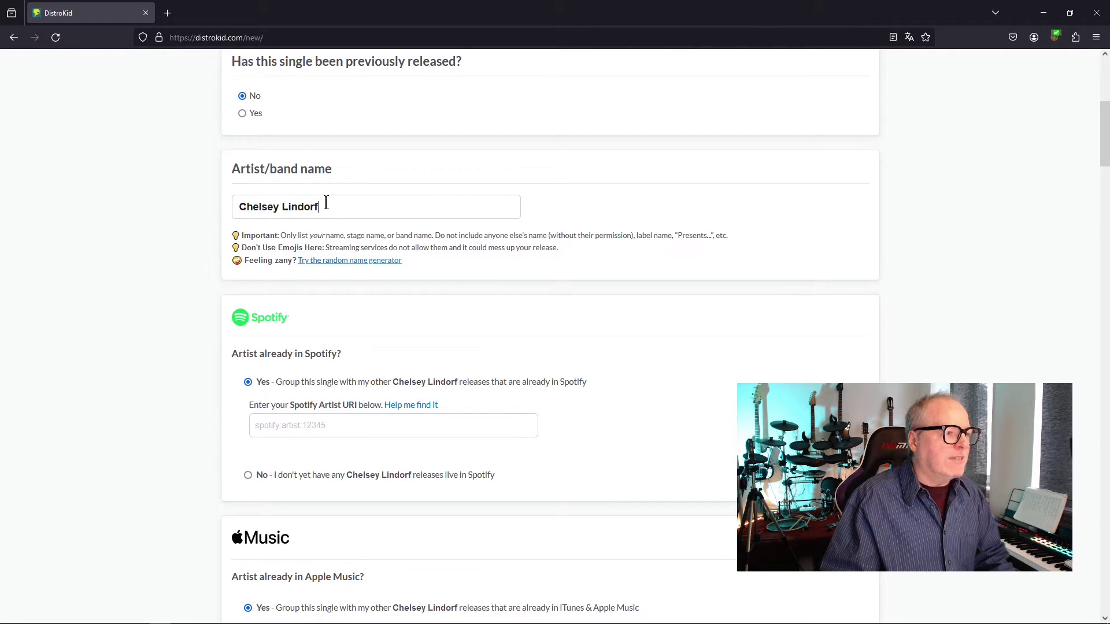
drag(325, 202, 233, 209)
text(the g)
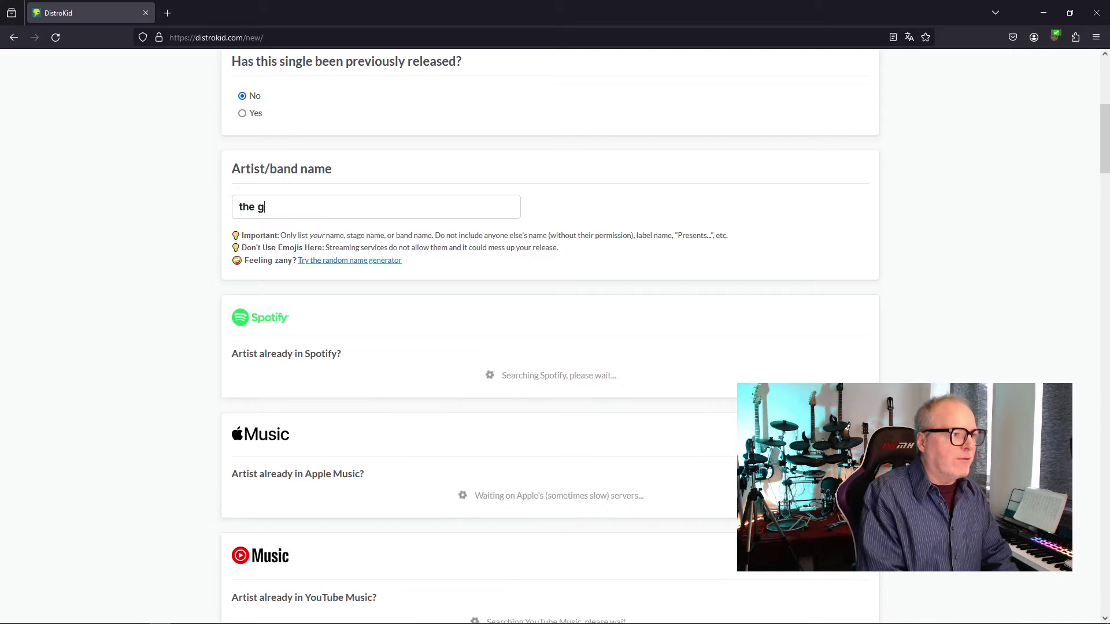
text(round noise)
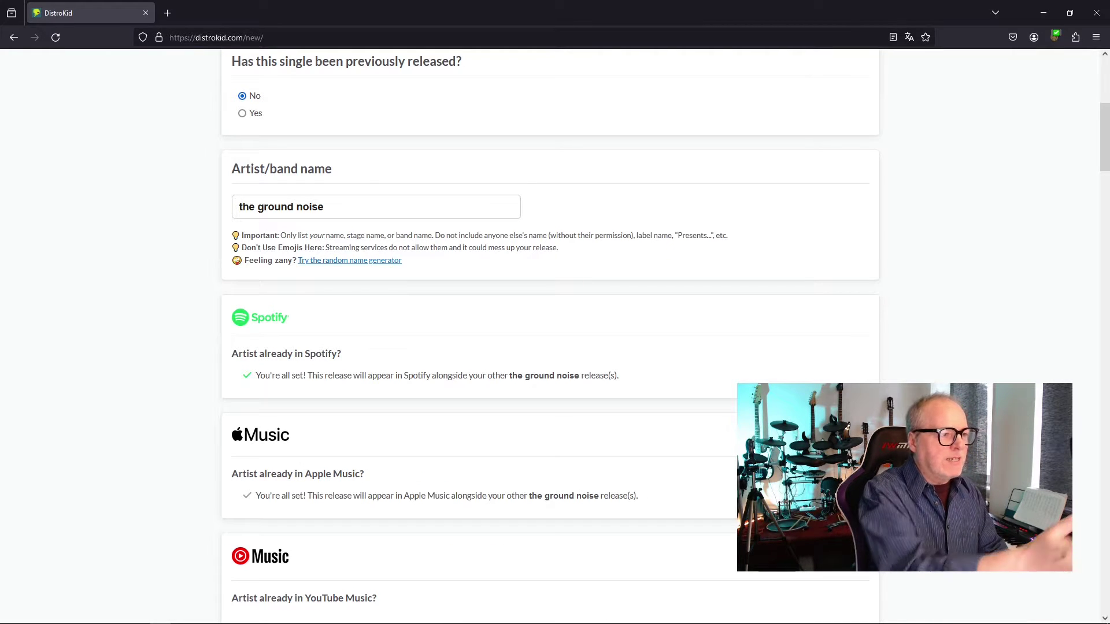
Indicate that the ground noise doesn't yet have an artist profile in YouTube Music
scroll(222, 237, down, 2)
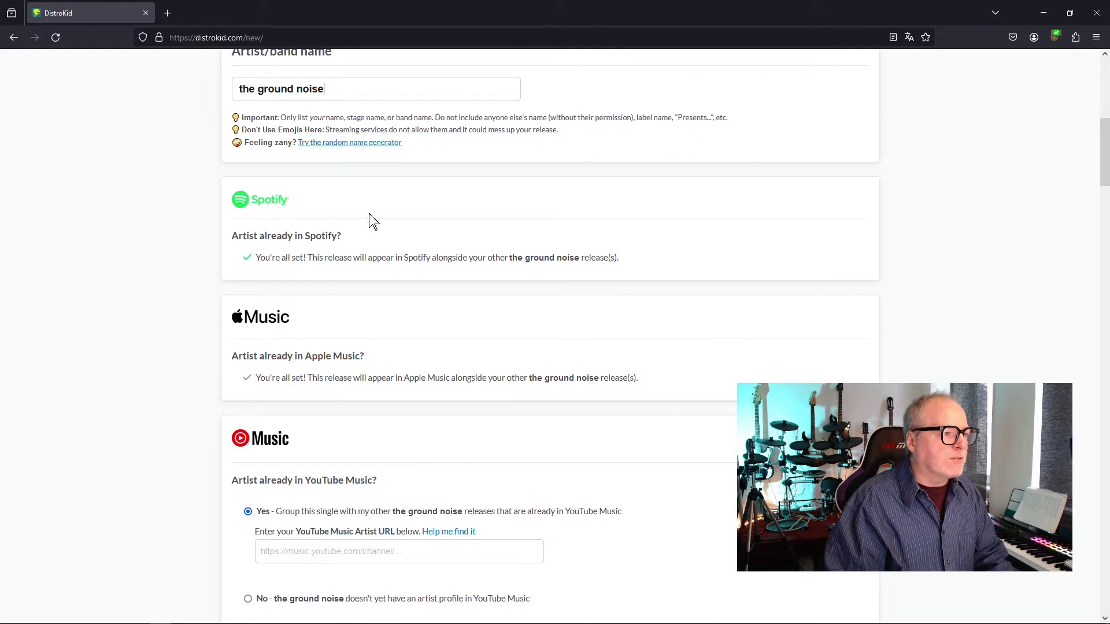
scroll(222, 312, down, 2)
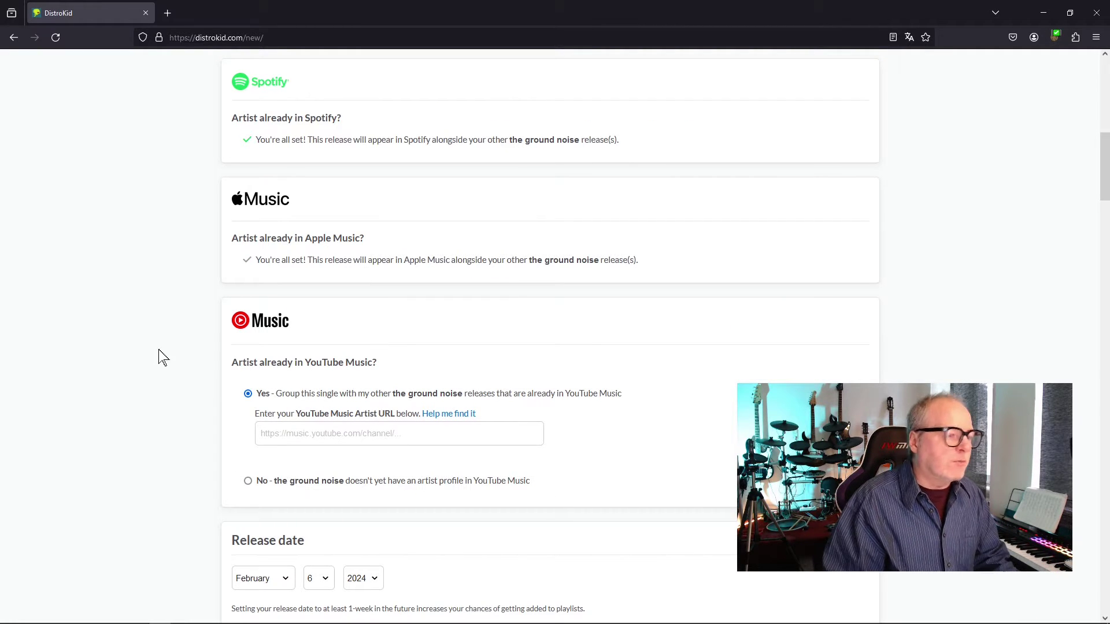
scroll(163, 357, down, 3)
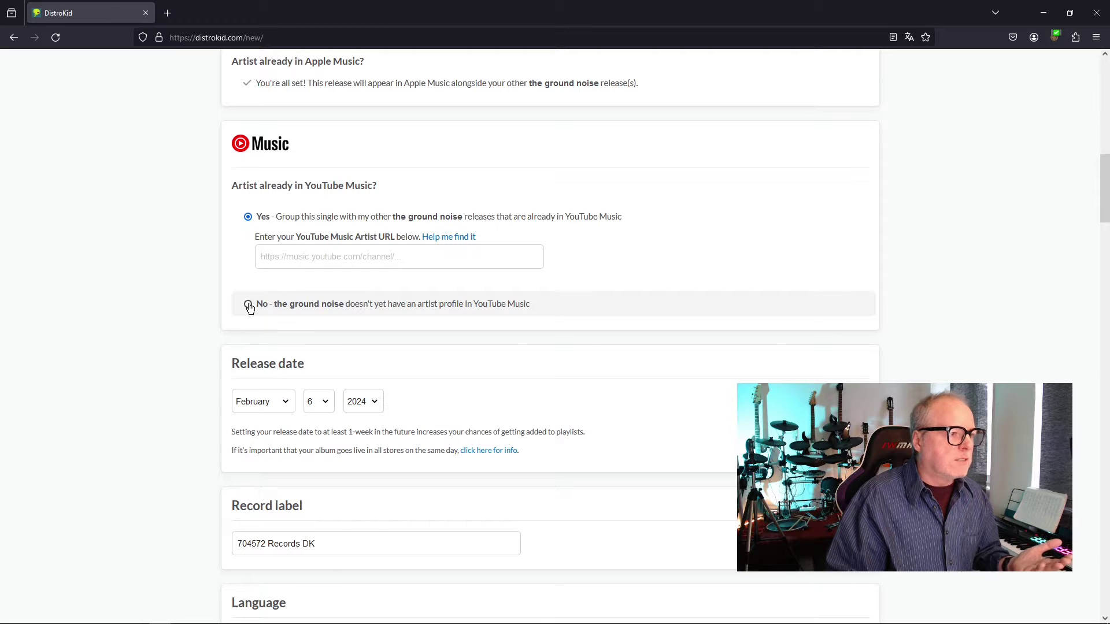
click(248, 305)
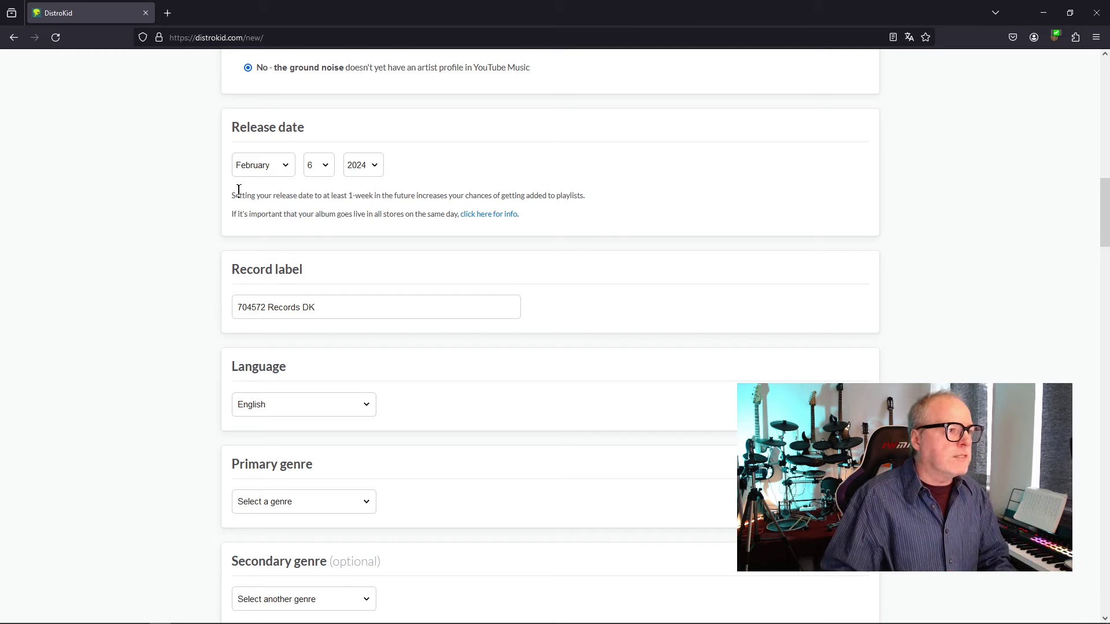
drag(233, 194, 486, 211)
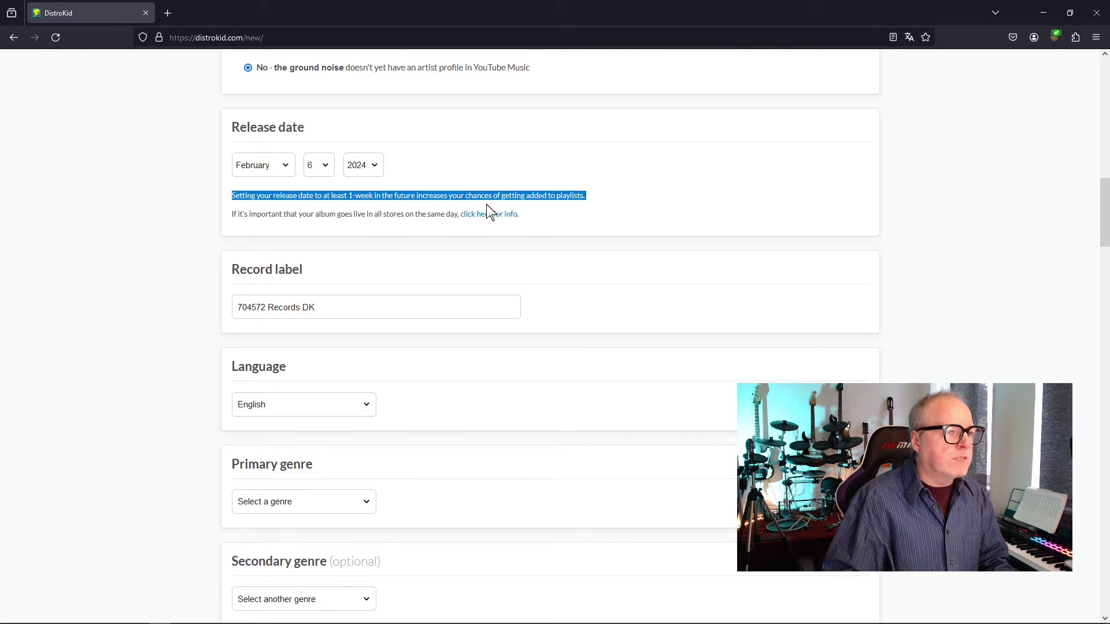
click(588, 199)
triple_click(589, 199)
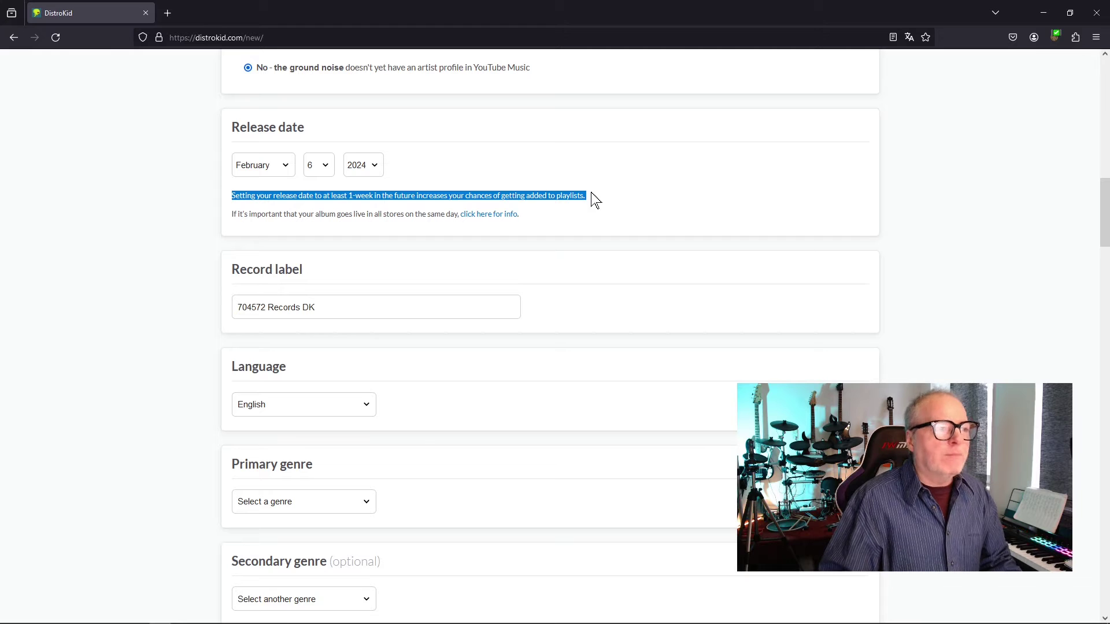
click(611, 198)
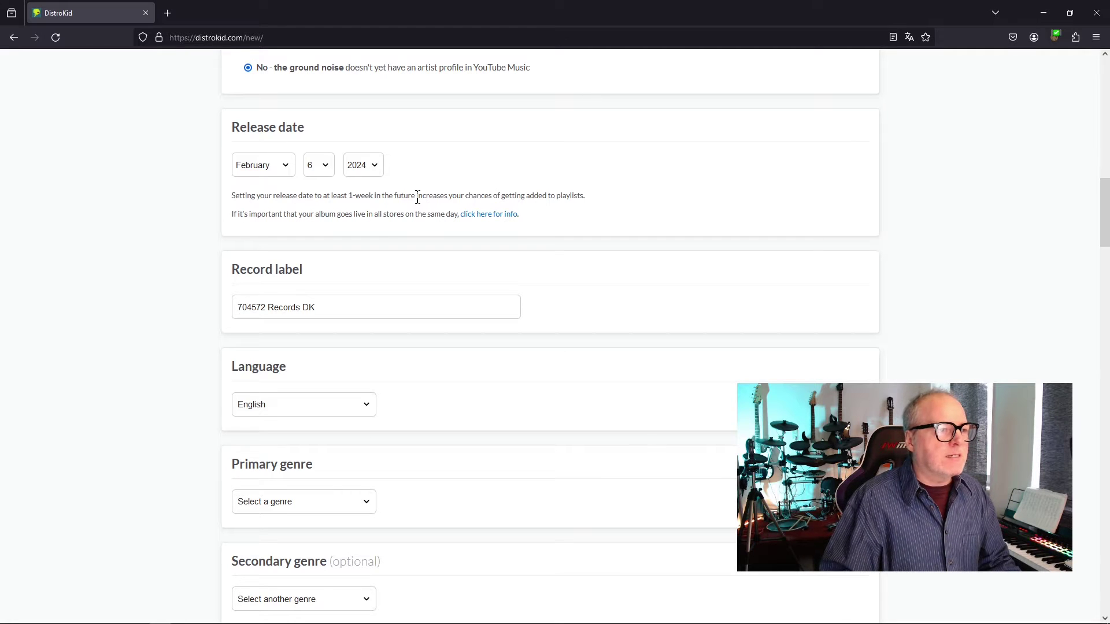
drag(417, 197, 492, 195)
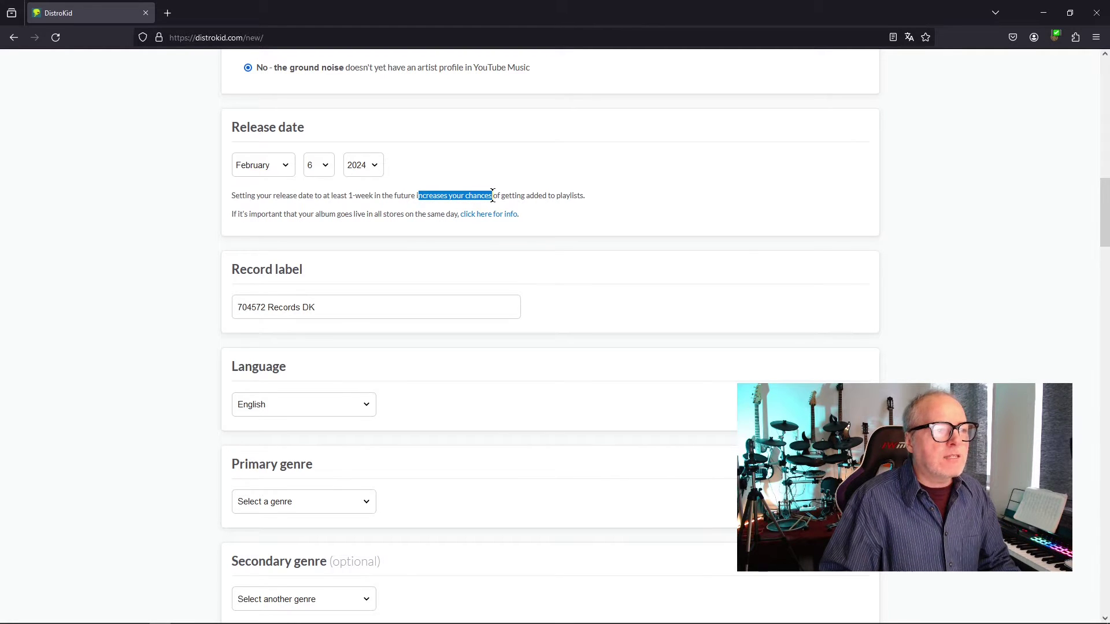
click(636, 204)
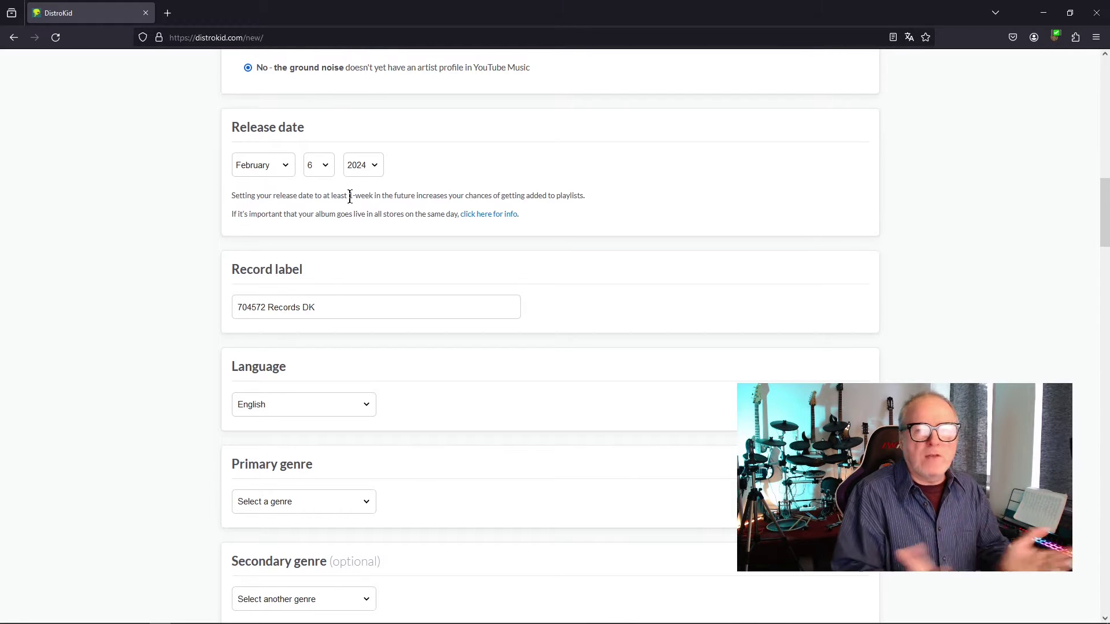
Set the day of the February 2024 release date to 9
click(324, 166)
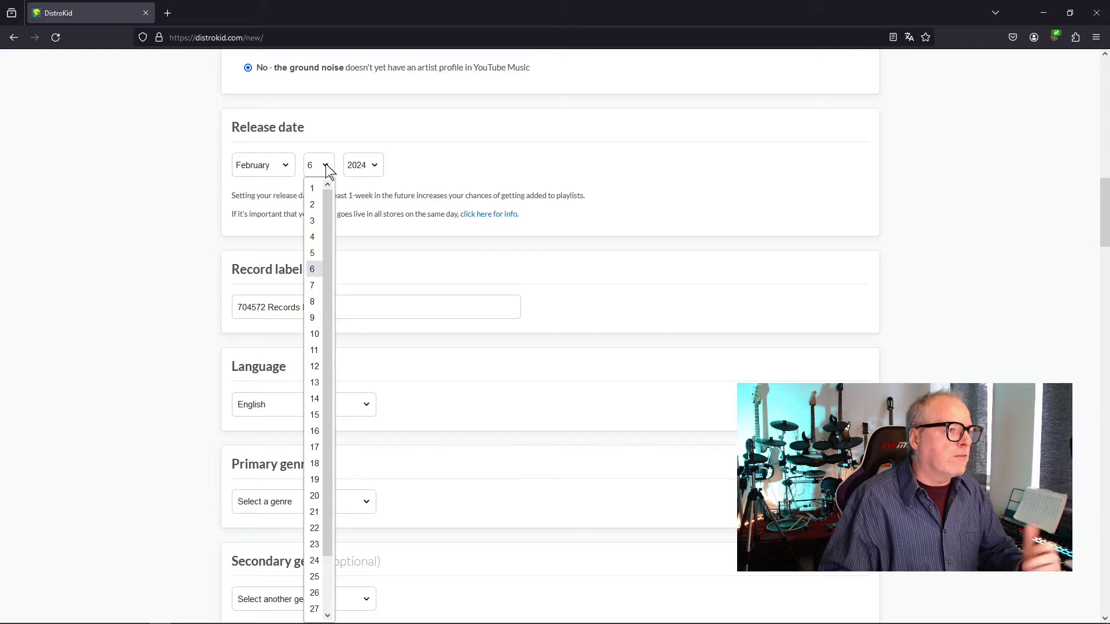
click(314, 318)
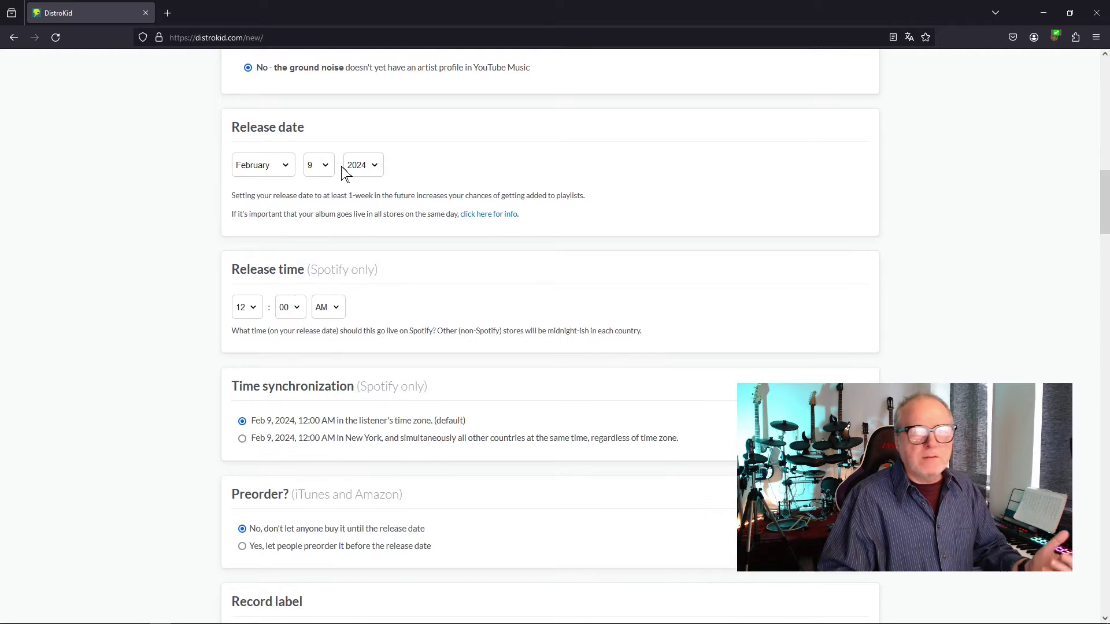
Switch the number of songs to 3 songs and back to 1 song (a single)
scroll(233, 210, down, 1)
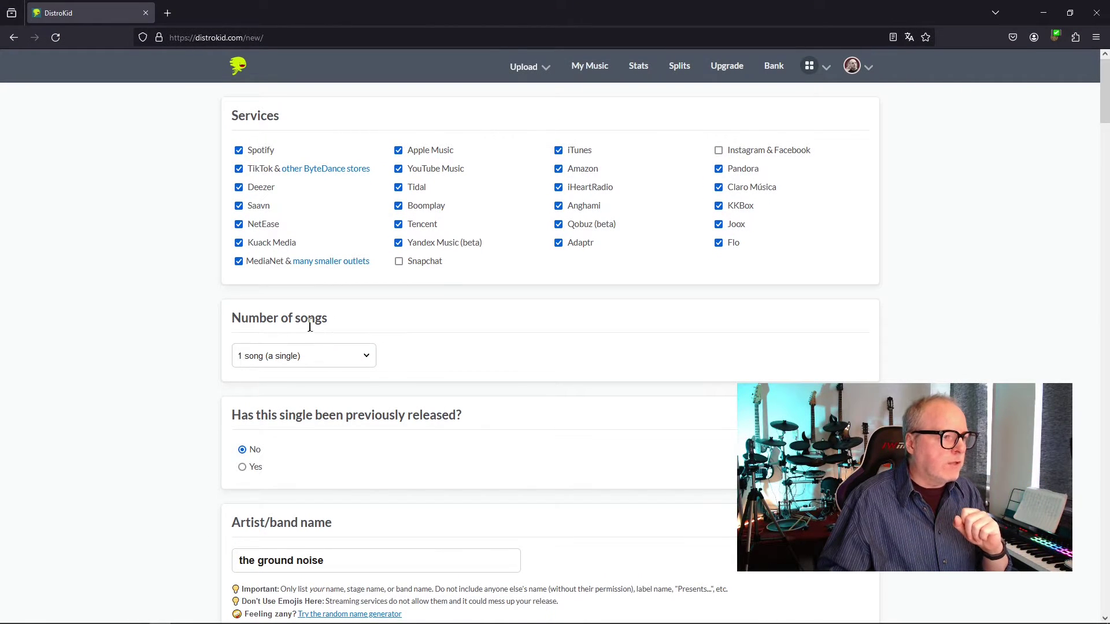
click(370, 362)
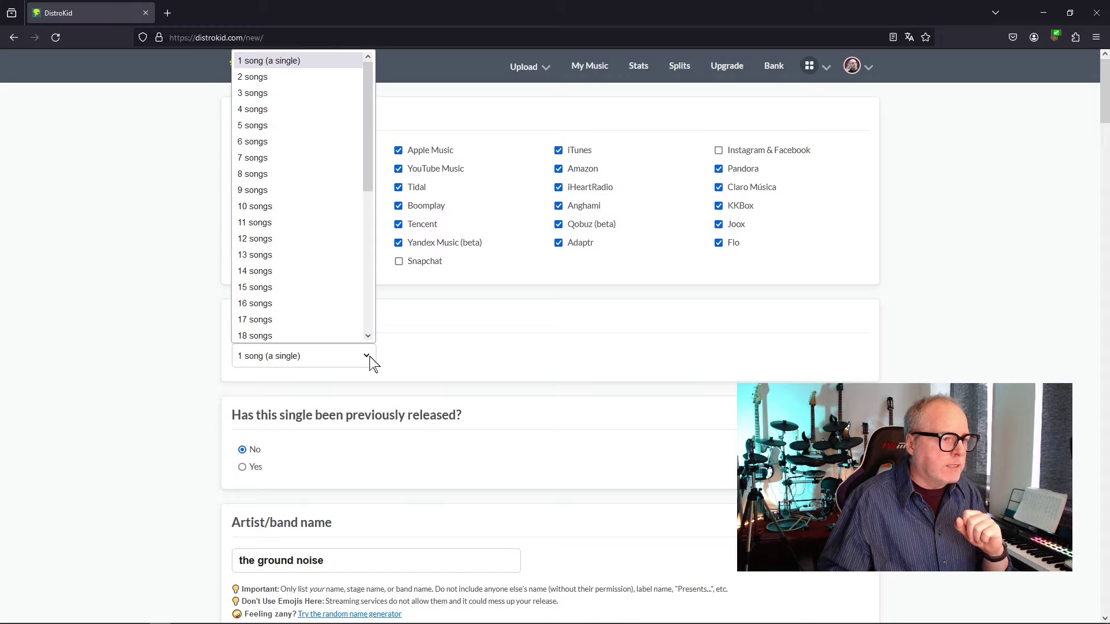
click(261, 94)
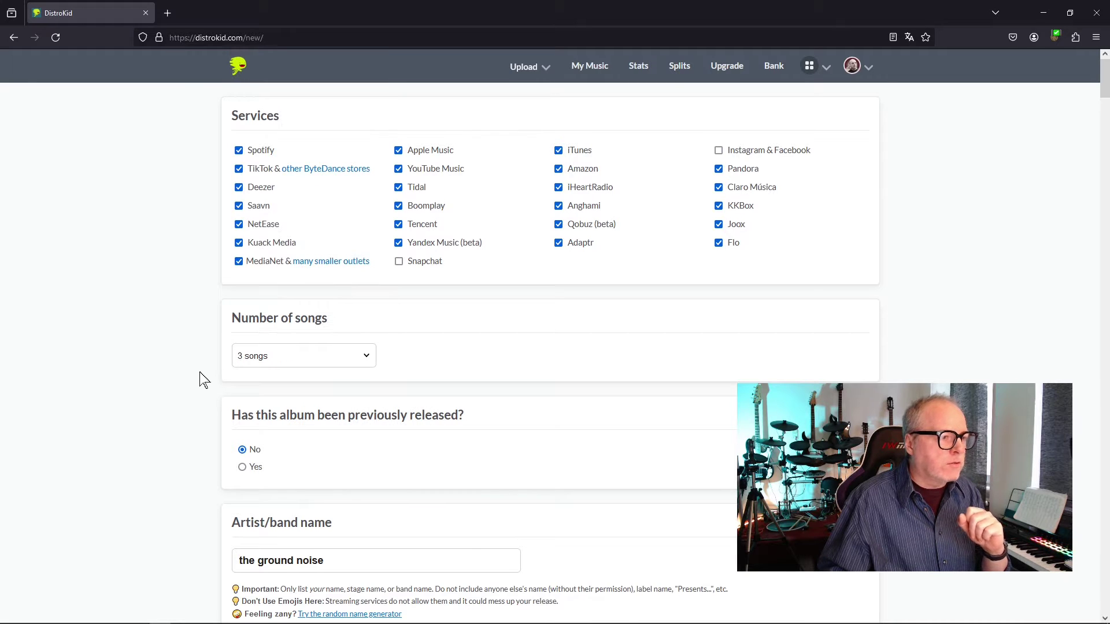
click(251, 368)
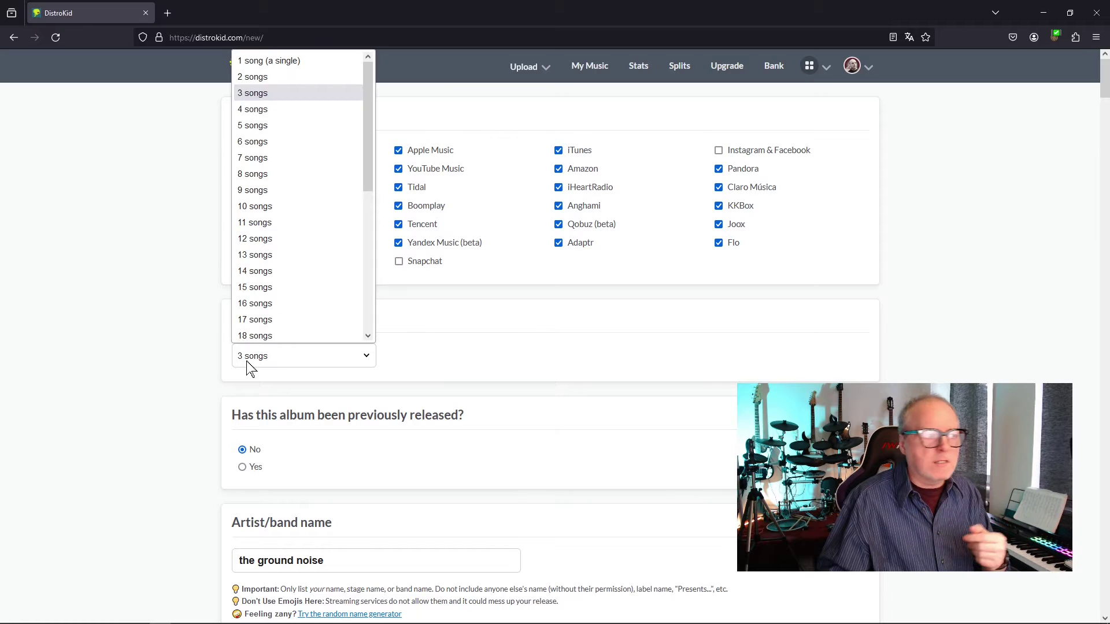
click(273, 59)
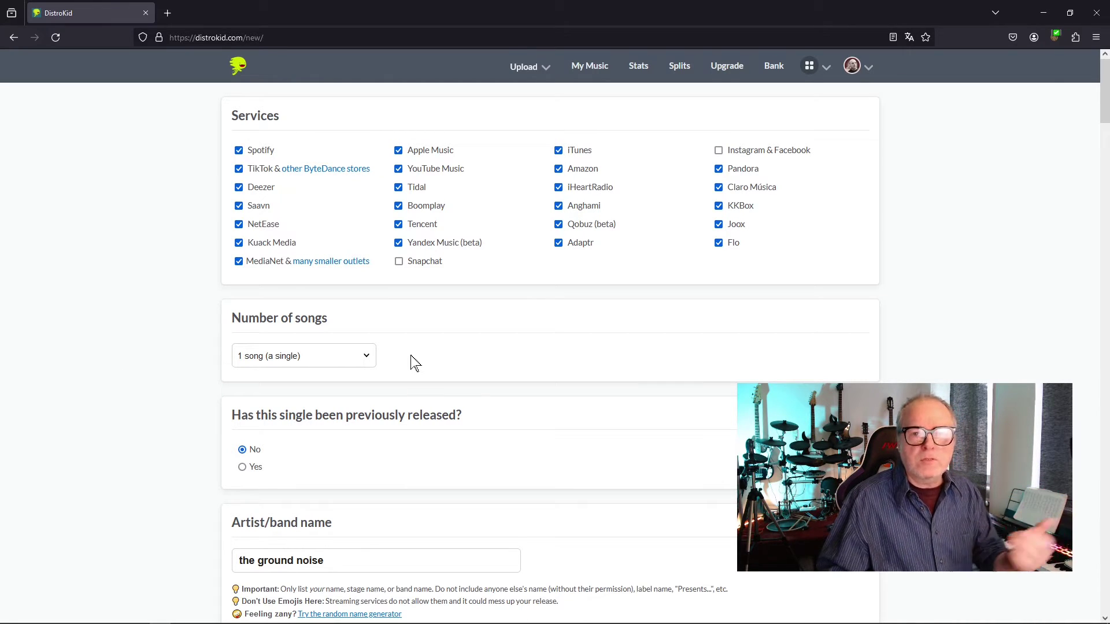
Review the languages available for the release without choosing a different one
scroll(412, 375, down, 12)
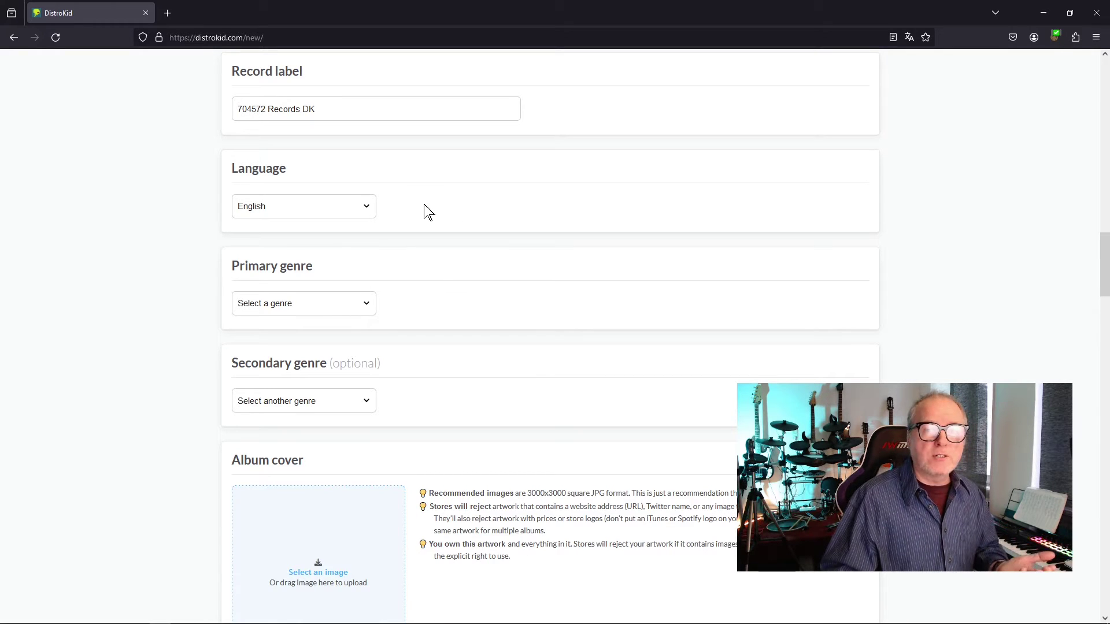
click(369, 213)
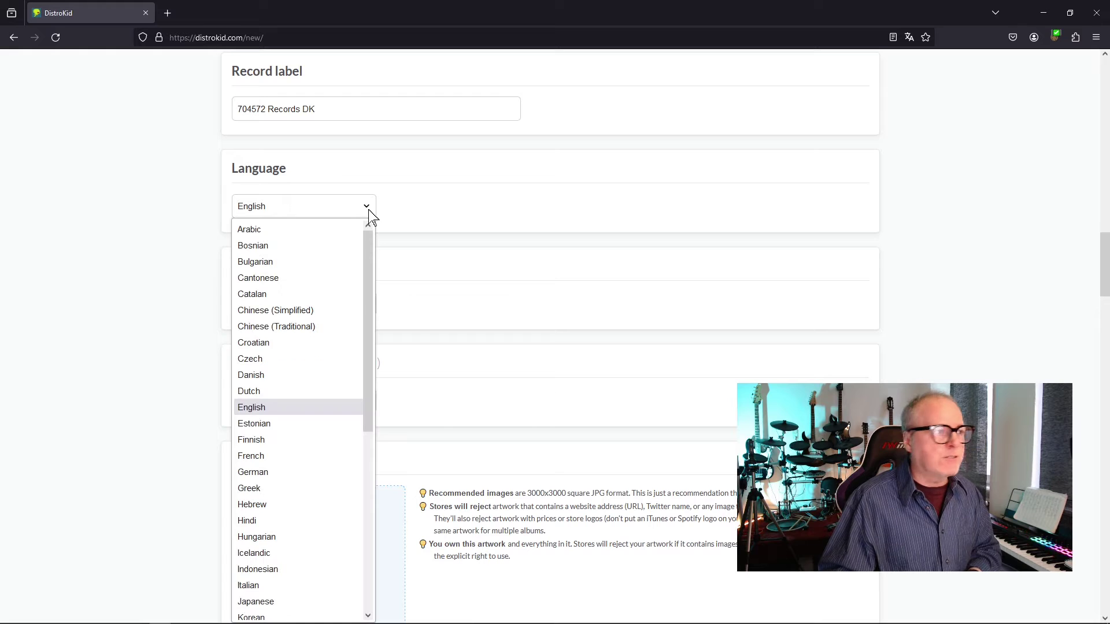
mouse_move(366, 249)
mouse_down()
mouse_move(379, 400)
mouse_move(376, 255)
mouse_up()
click(424, 213)
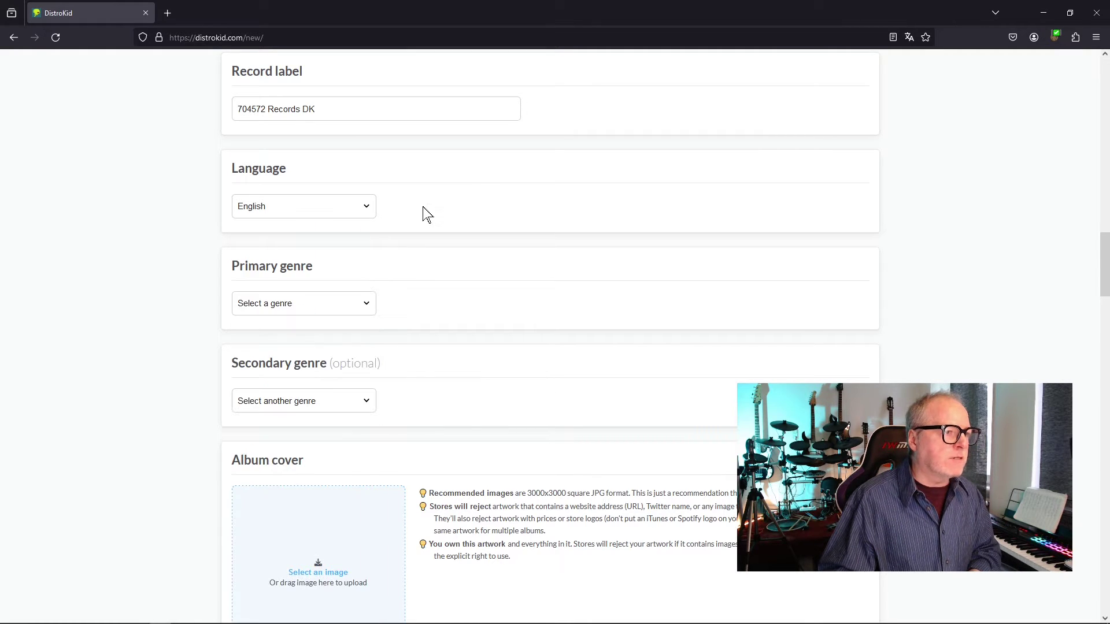
Set the primary genre to Electronic with Progressive House as its subgenre
scroll(138, 303, down, 3)
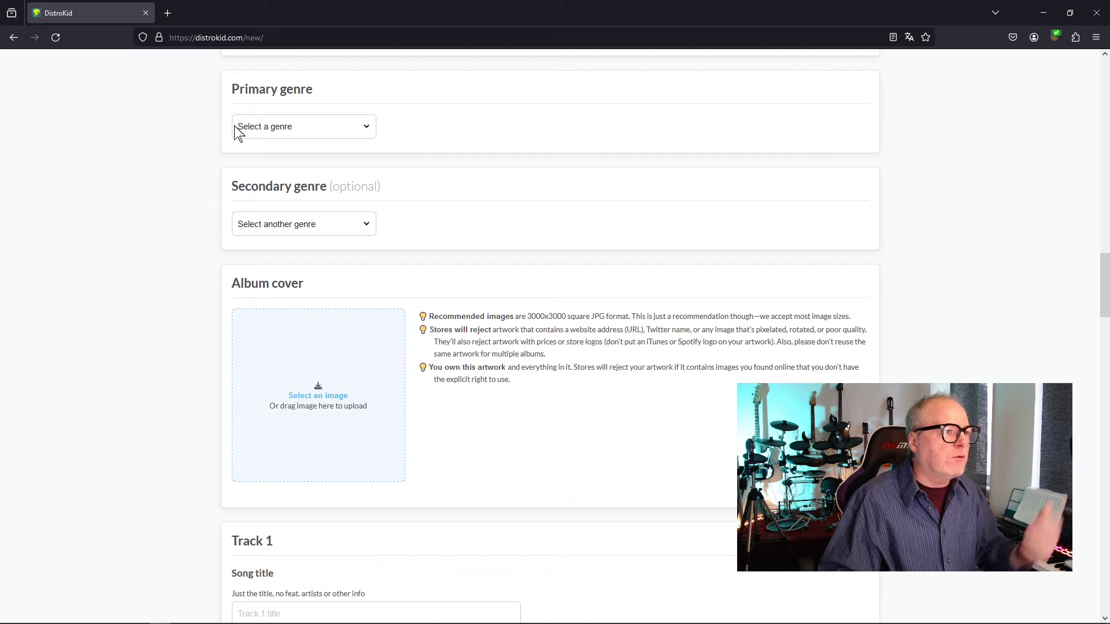
click(368, 127)
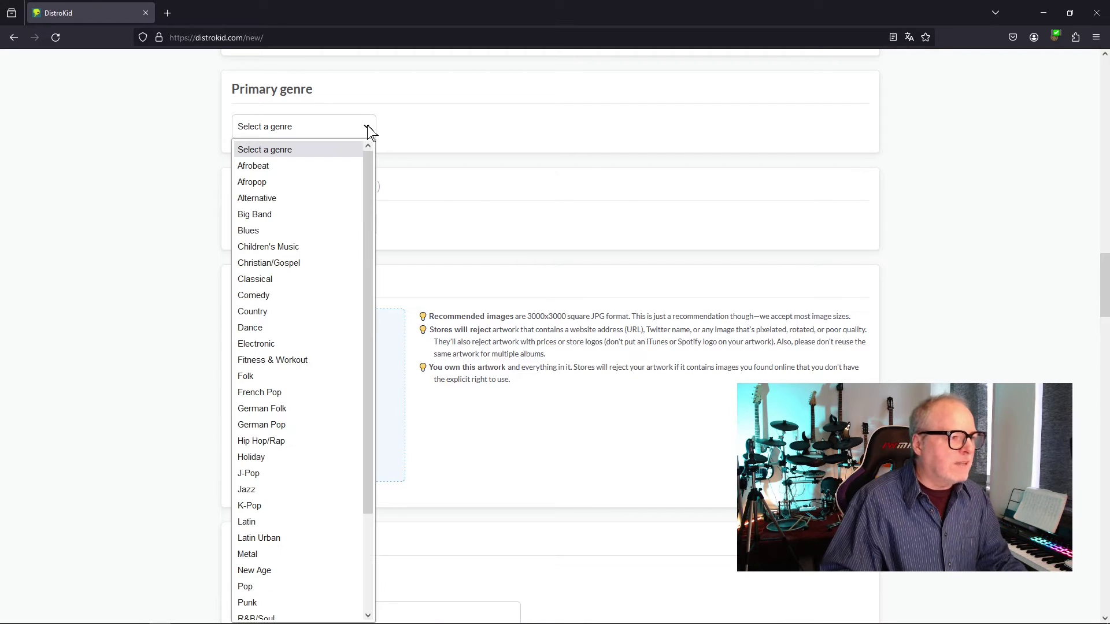
click(312, 344)
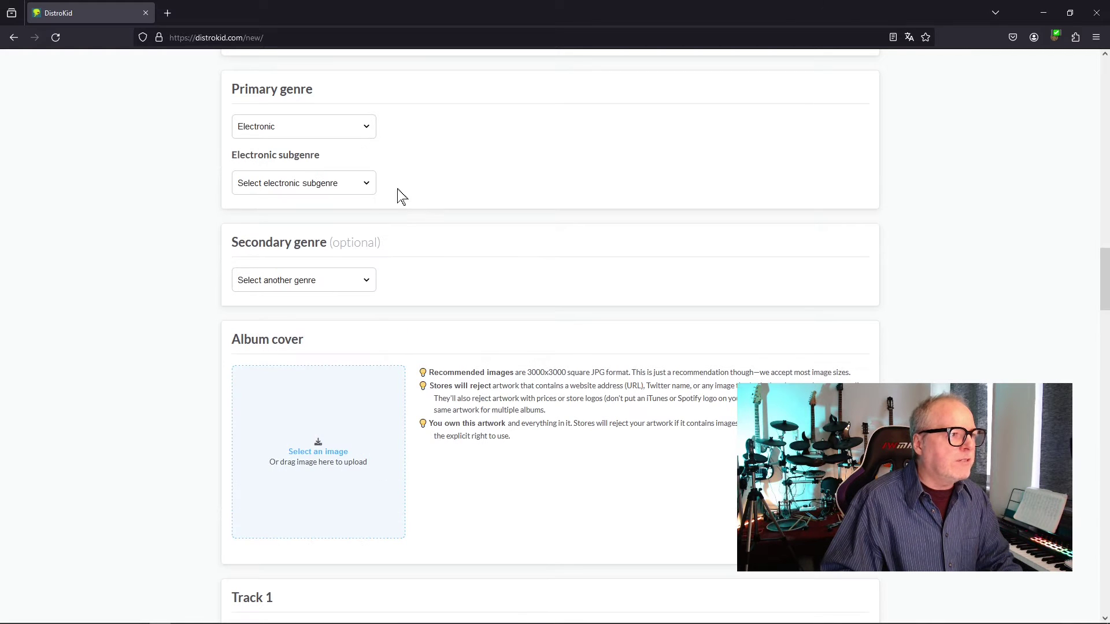
click(373, 185)
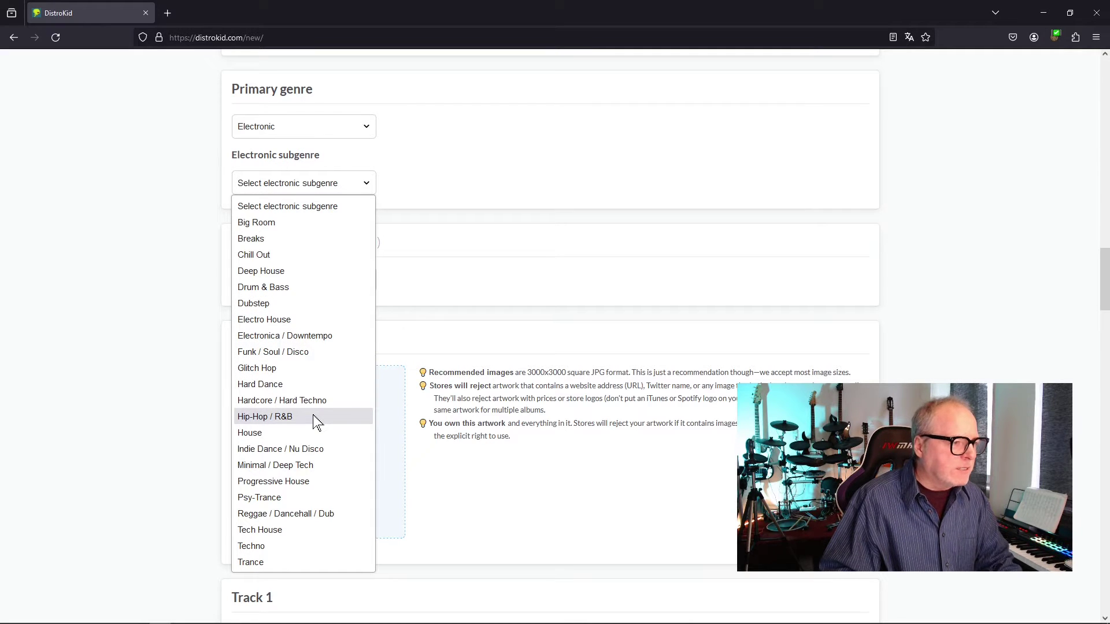
click(308, 484)
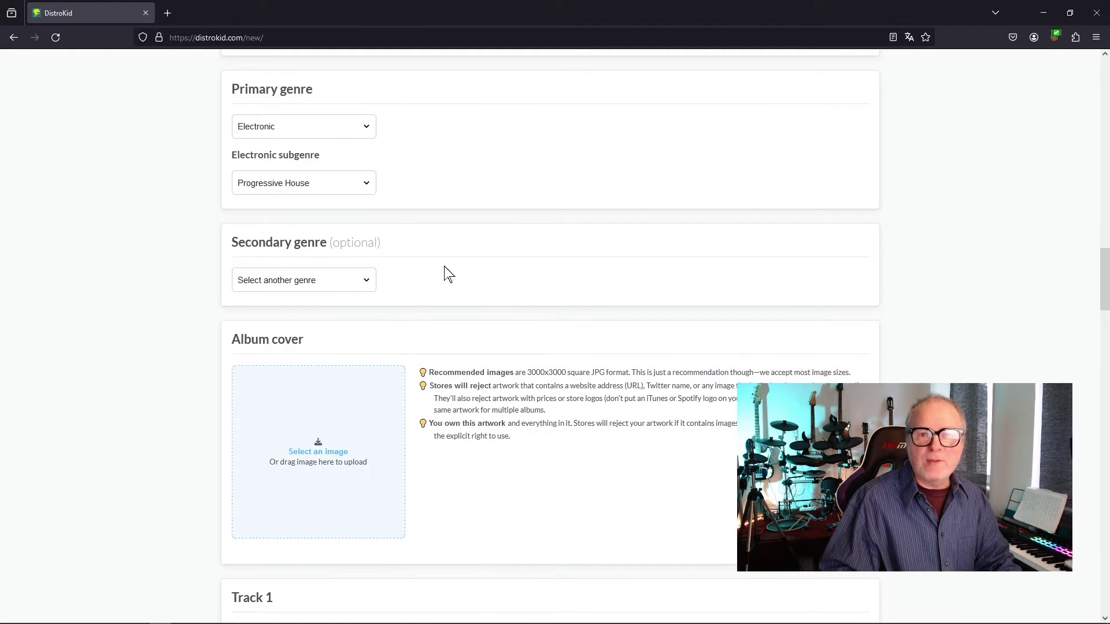
Set the optional secondary genre to Fitness & Workout
click(369, 284)
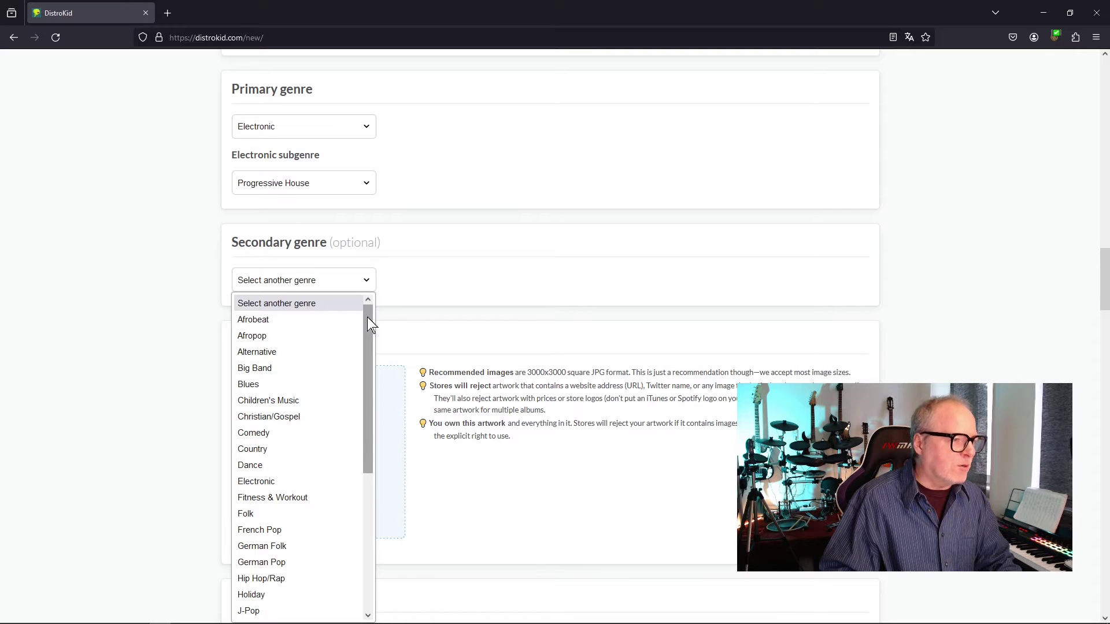
drag(366, 316, 368, 515)
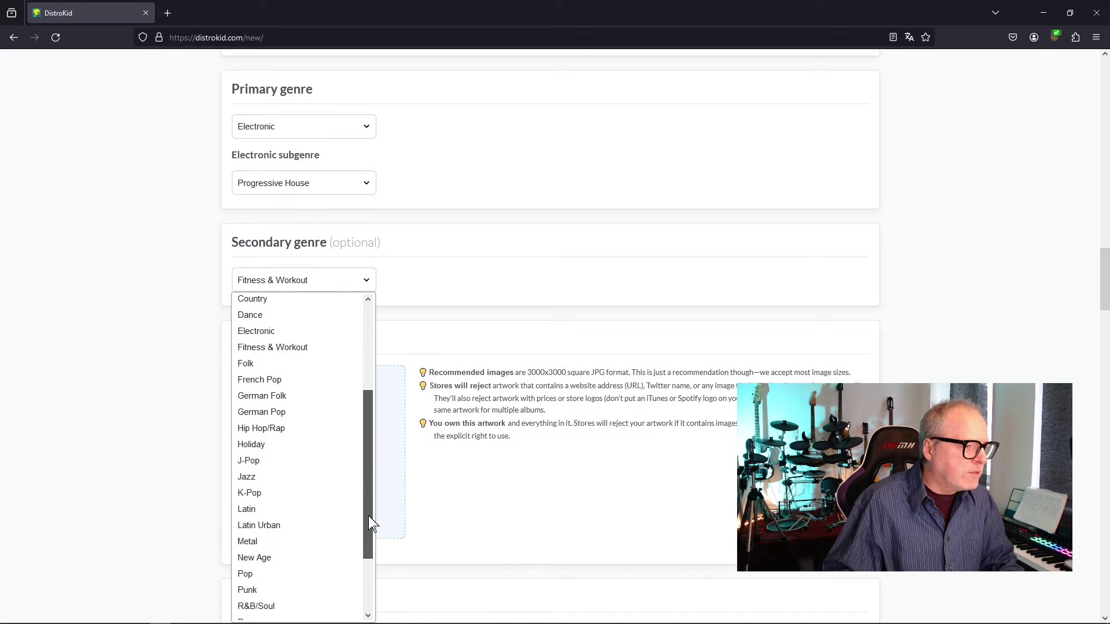
click(316, 349)
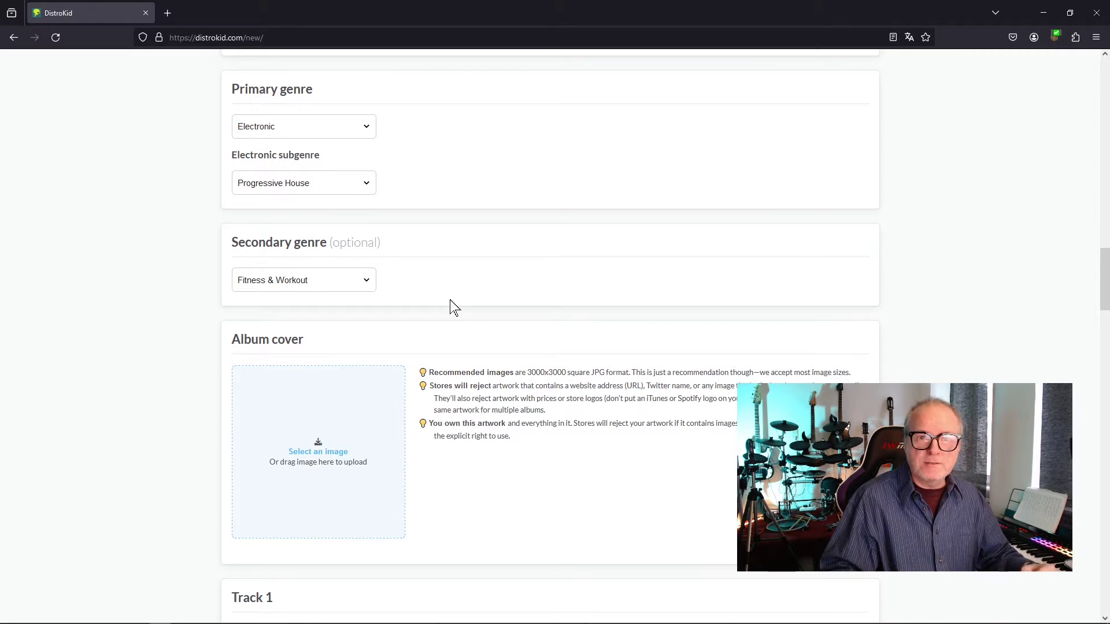
Add the THAW artwork image as the album cover and check the recommended image format
scroll(191, 231, down, 4)
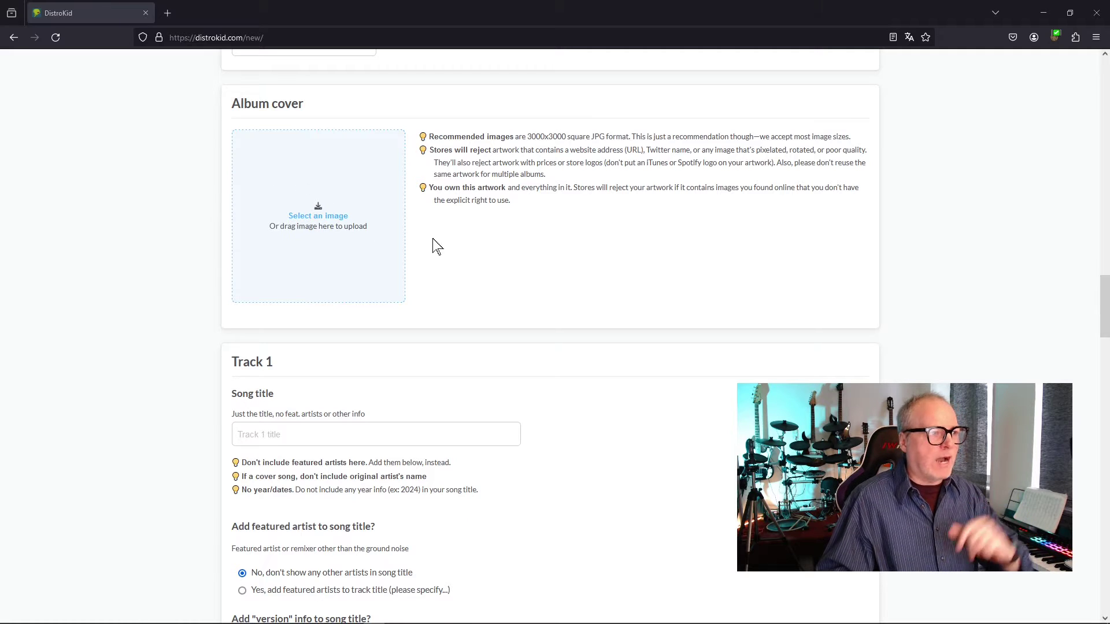
drag(1109, 200, 290, 200)
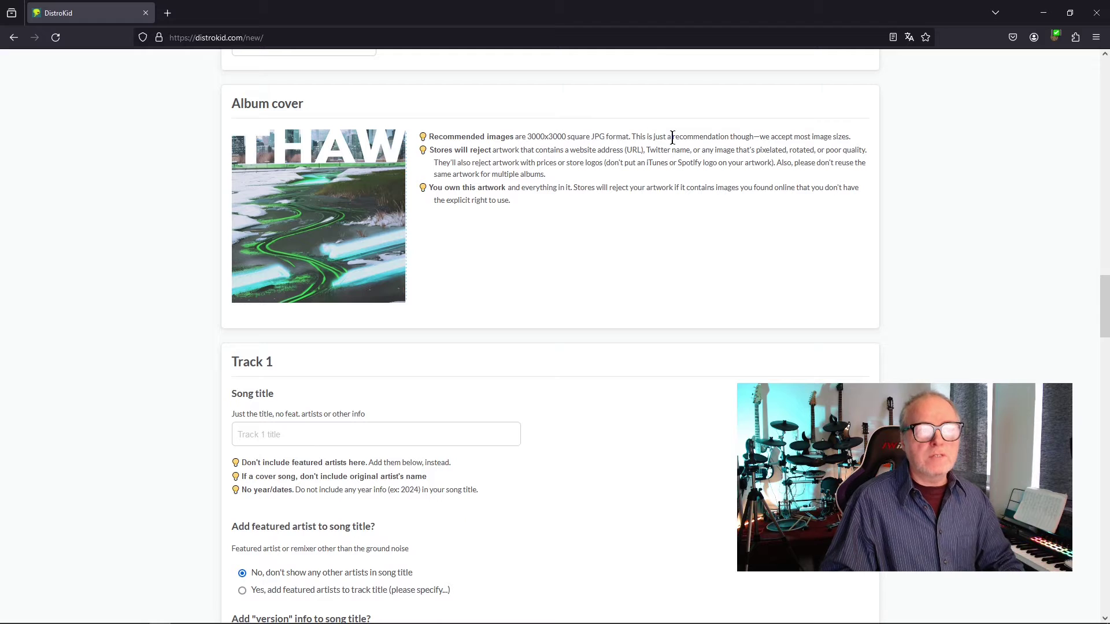
drag(674, 137, 708, 137)
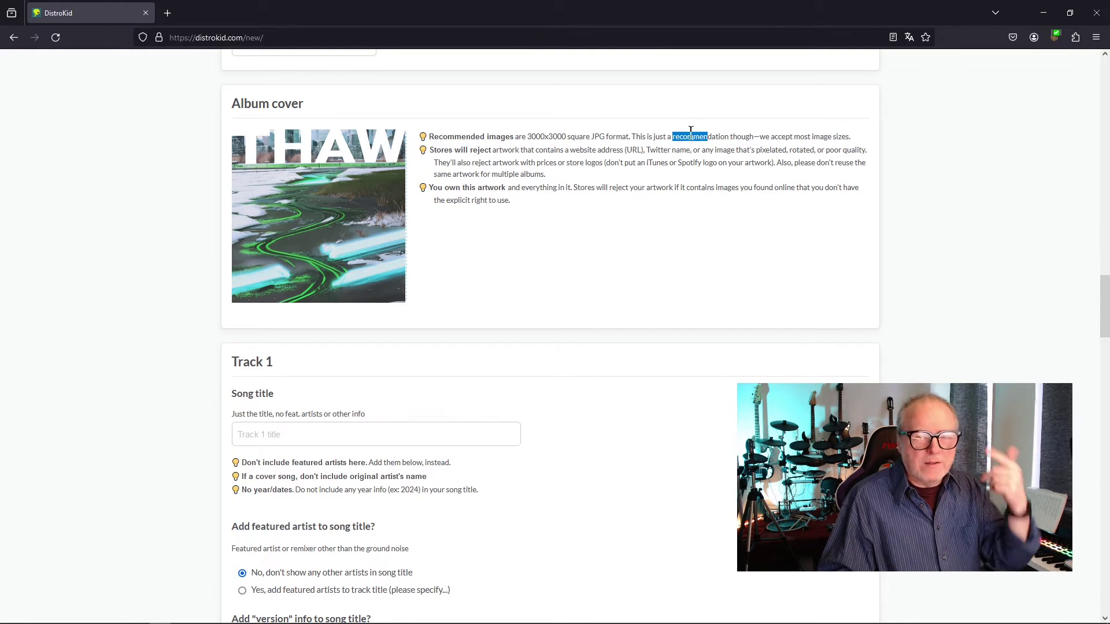
click(654, 142)
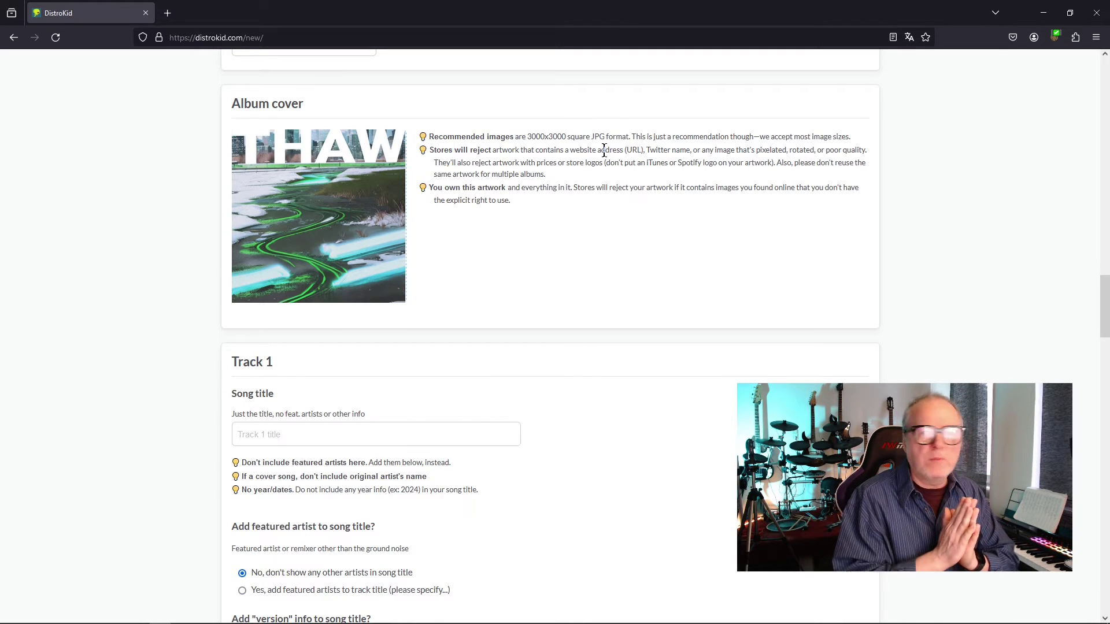
Enter Thaw as the song title of Track 1
scroll(649, 317, down, 1)
scroll(648, 319, down, 2)
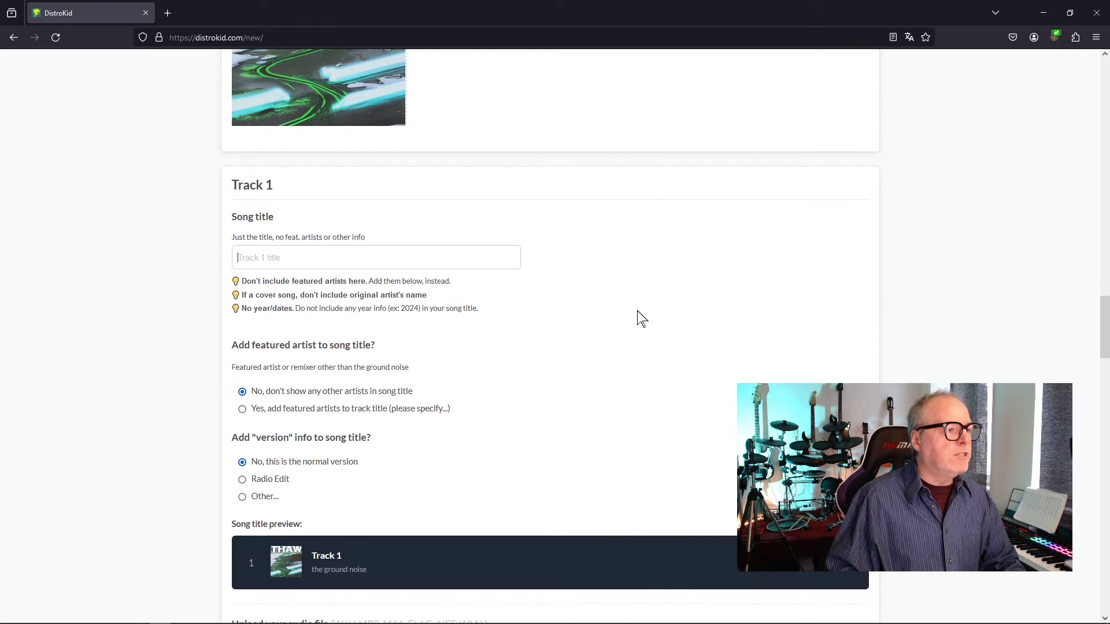
click(241, 260)
text(Thaw)
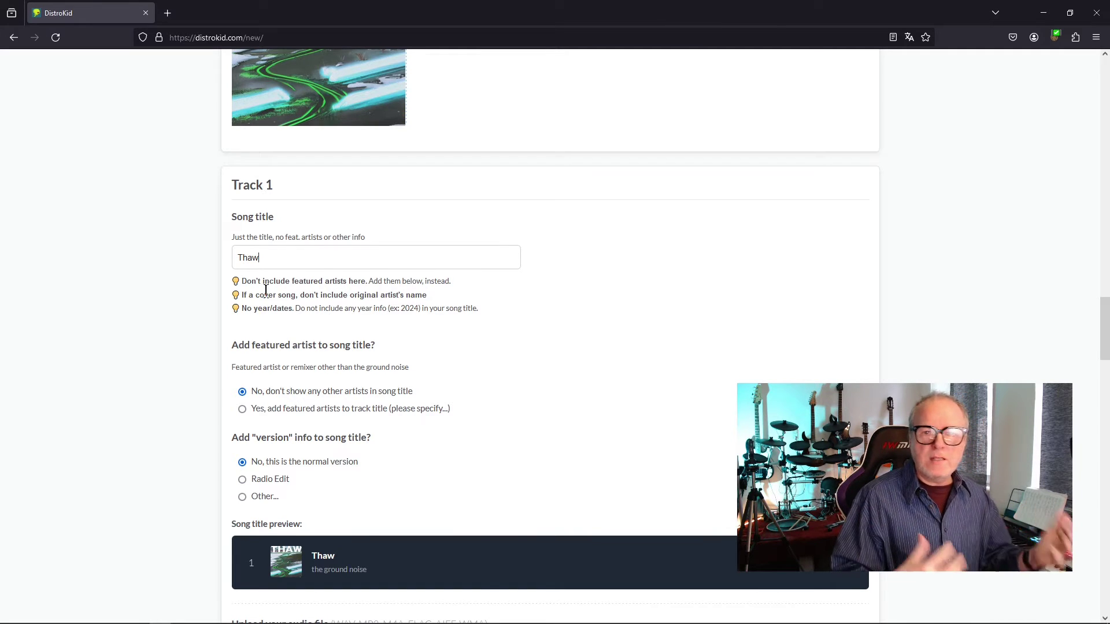
Check the role choices for adding a featured artist, and return to showing no other artists in the song title
scroll(265, 289, down, 2)
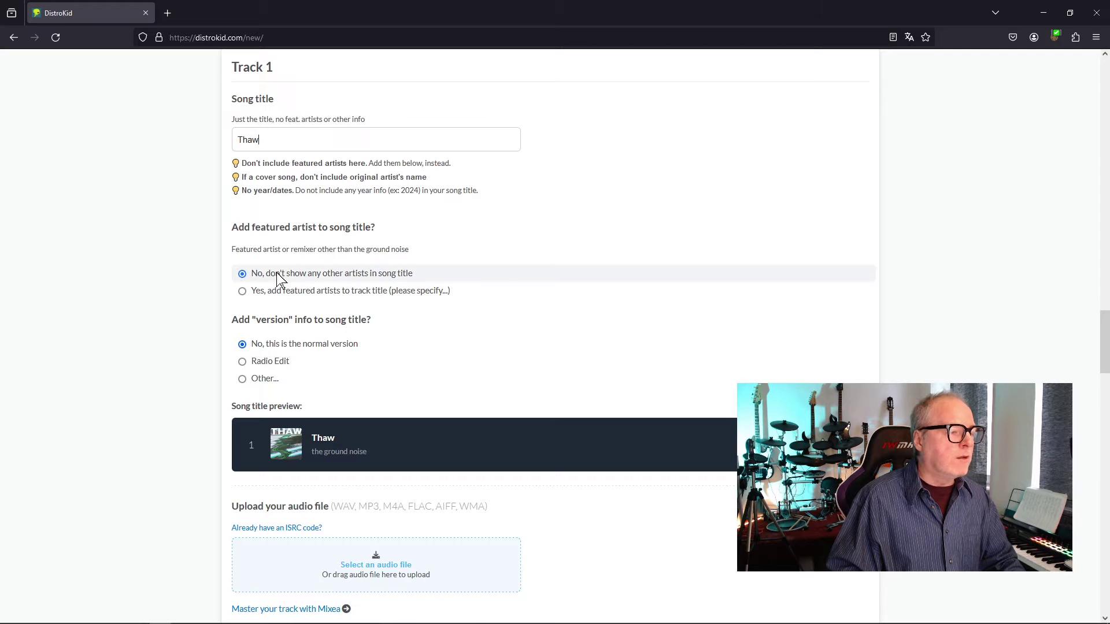
click(242, 293)
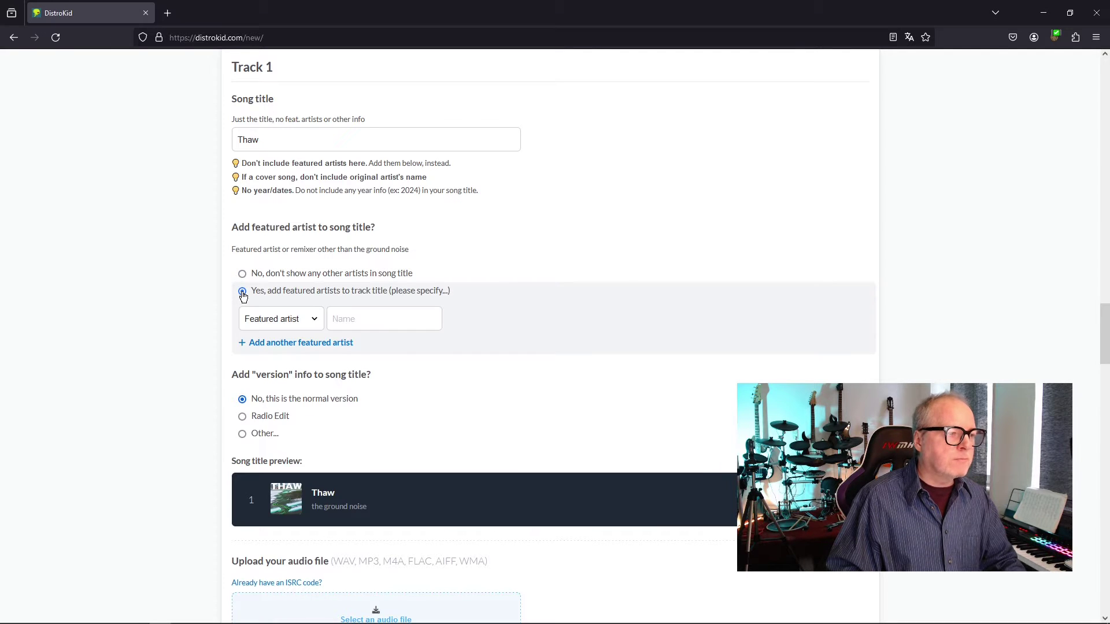
click(312, 319)
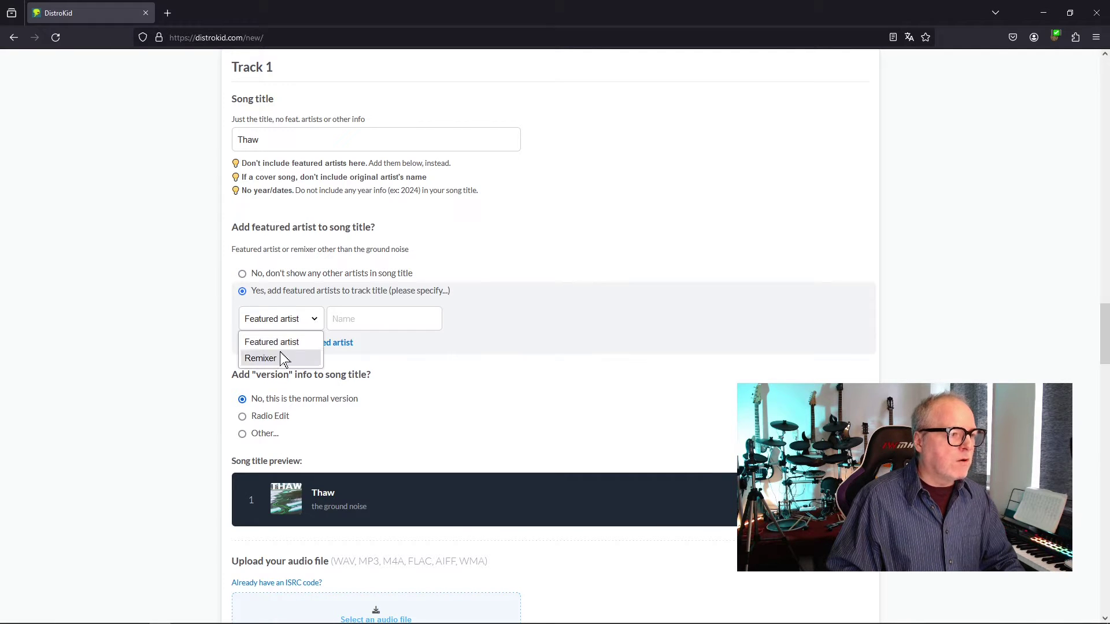
click(510, 342)
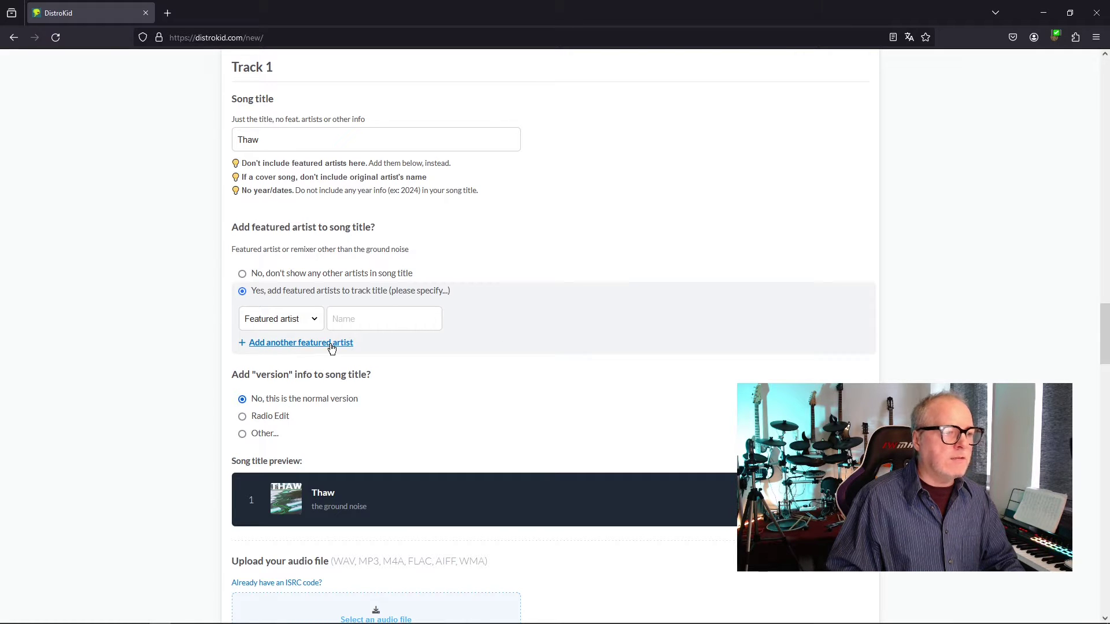
click(242, 275)
Try the custom version title "Part" for the song, and revert to the normal version
scroll(246, 266, down, 2)
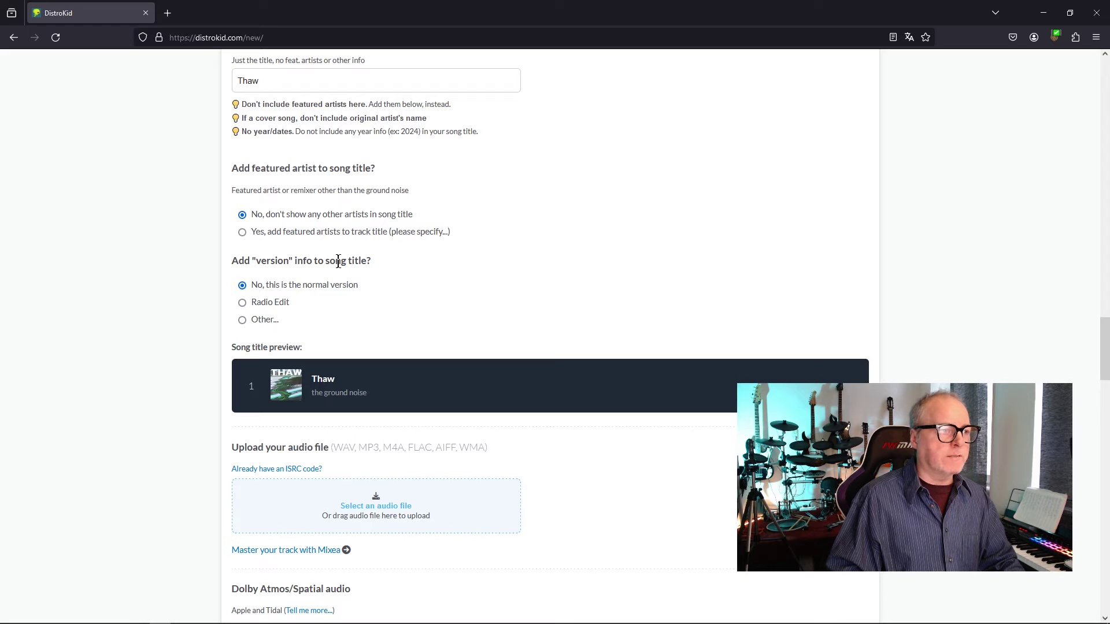
click(243, 321)
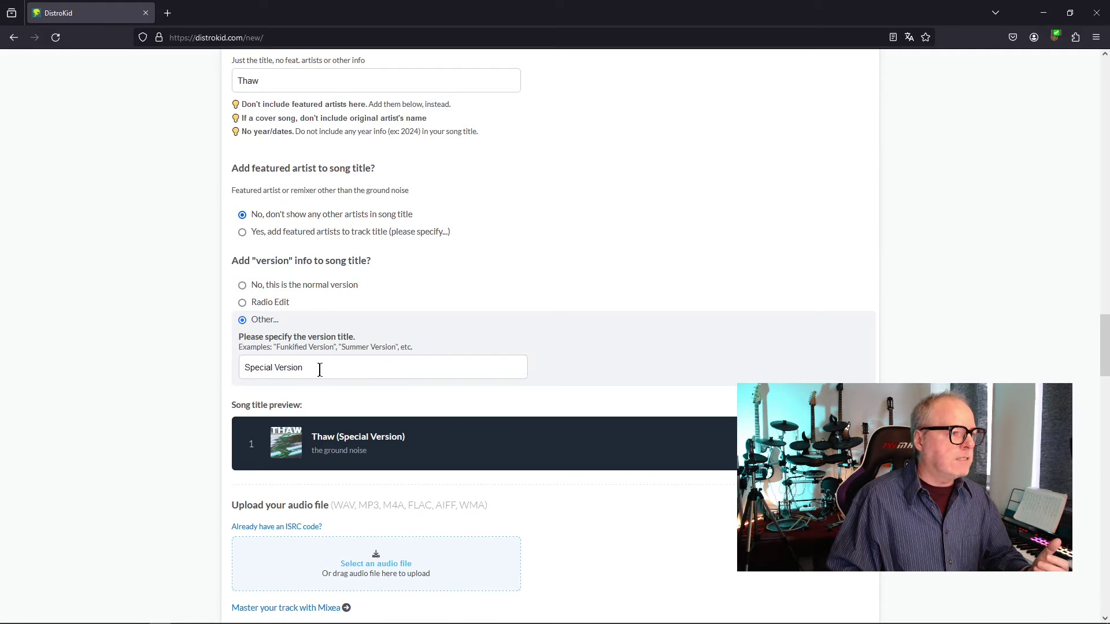
drag(317, 367, 238, 367)
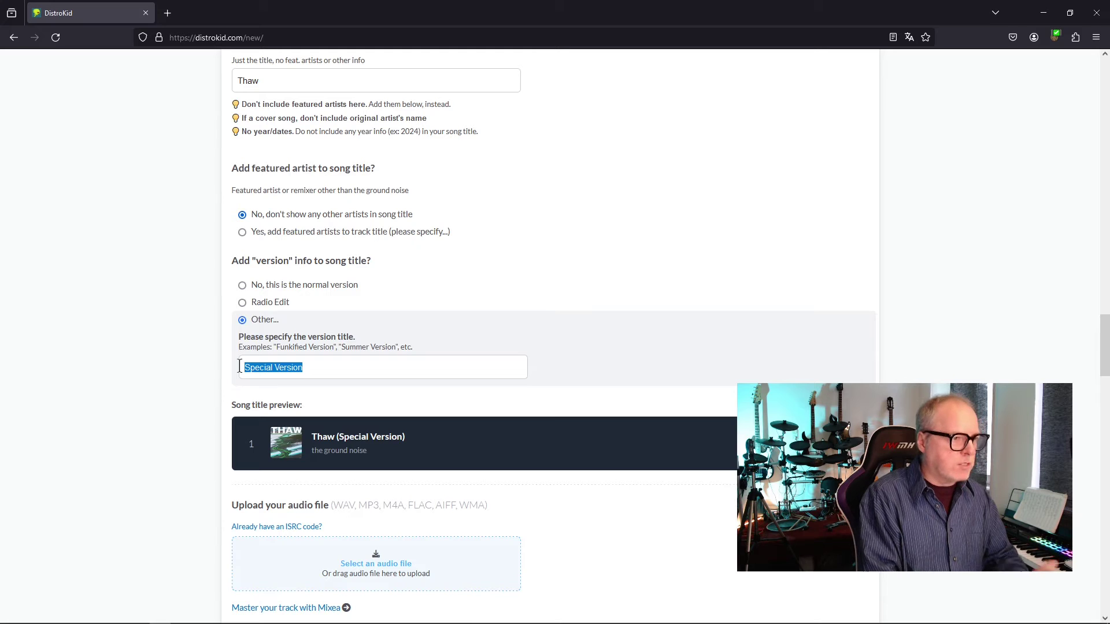
text(Part)
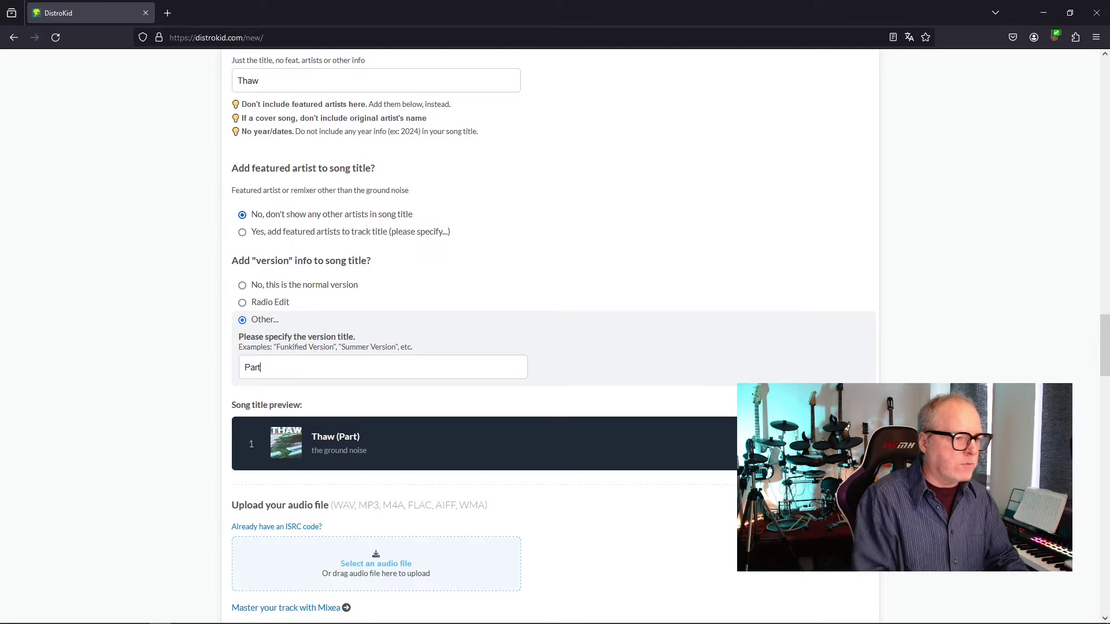
key(BackSpace)
key(BackSpace)
key(BackSpace)
key(BackSpace)
click(242, 285)
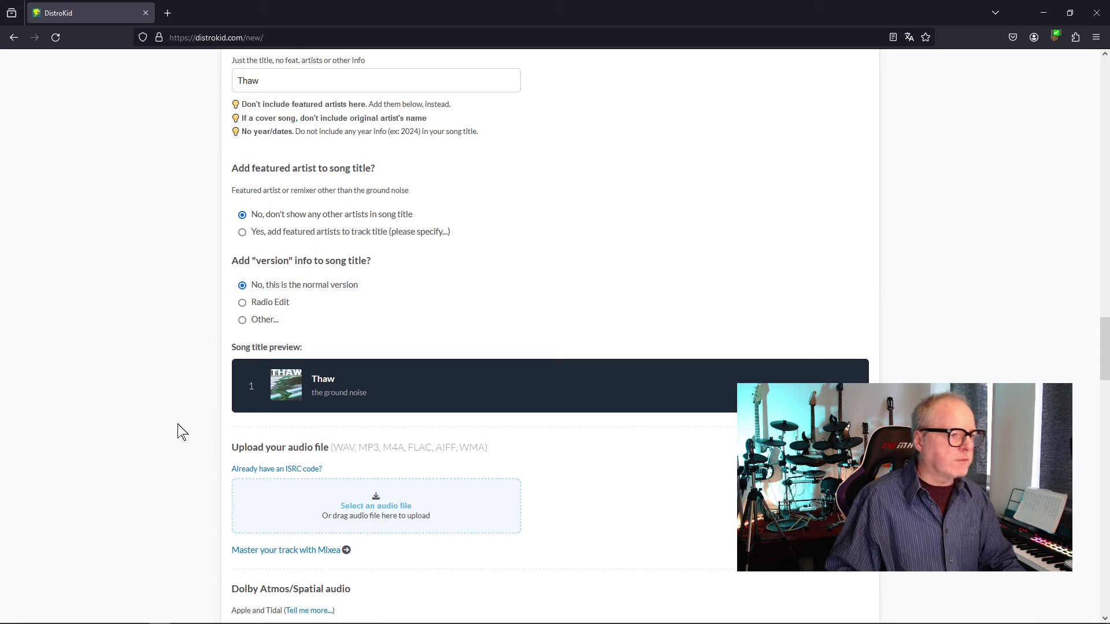
Add Thaw_master.wav as the track's audio file and open the ISRC code field, leaving it blank
scroll(239, 149, down, 5)
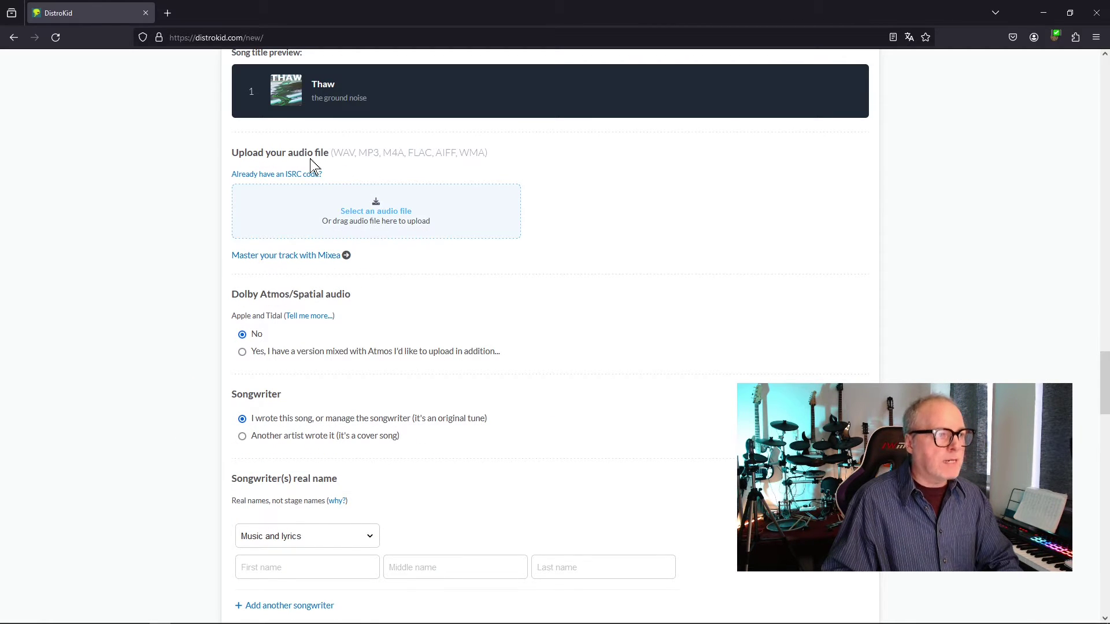
drag(1109, 231, 337, 222)
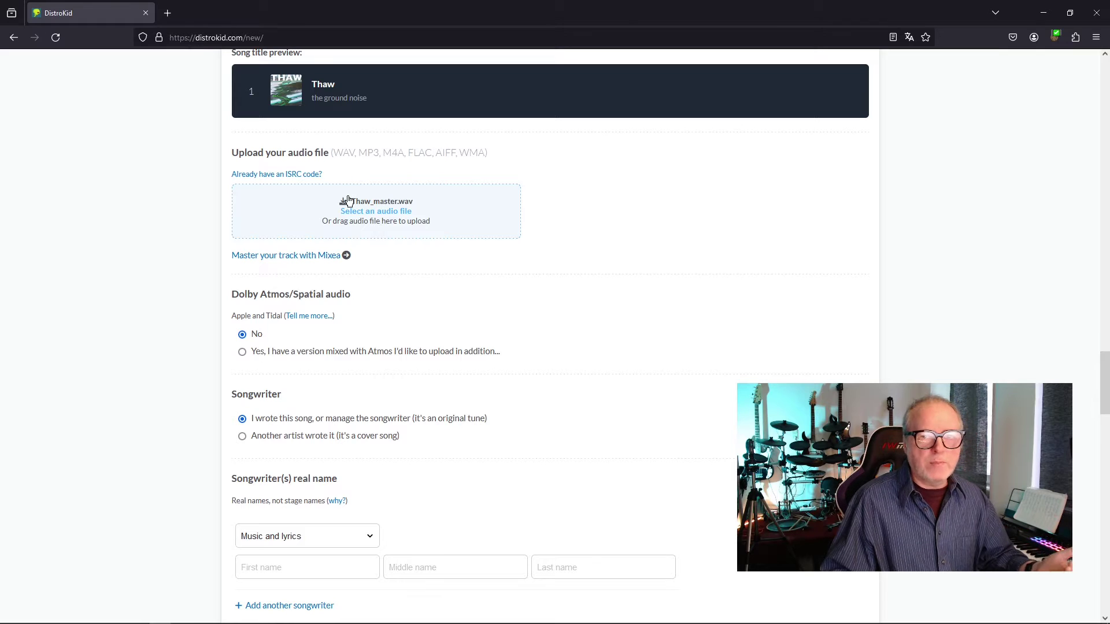
click(285, 175)
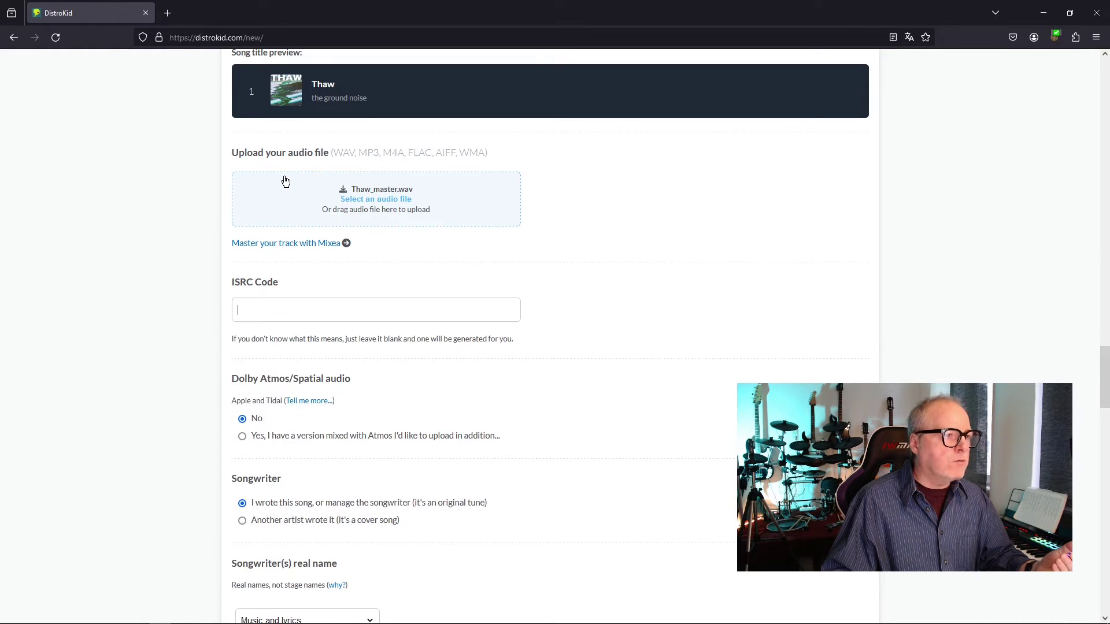
drag(231, 338, 525, 347)
scroll(525, 347, down, 3)
click(232, 228)
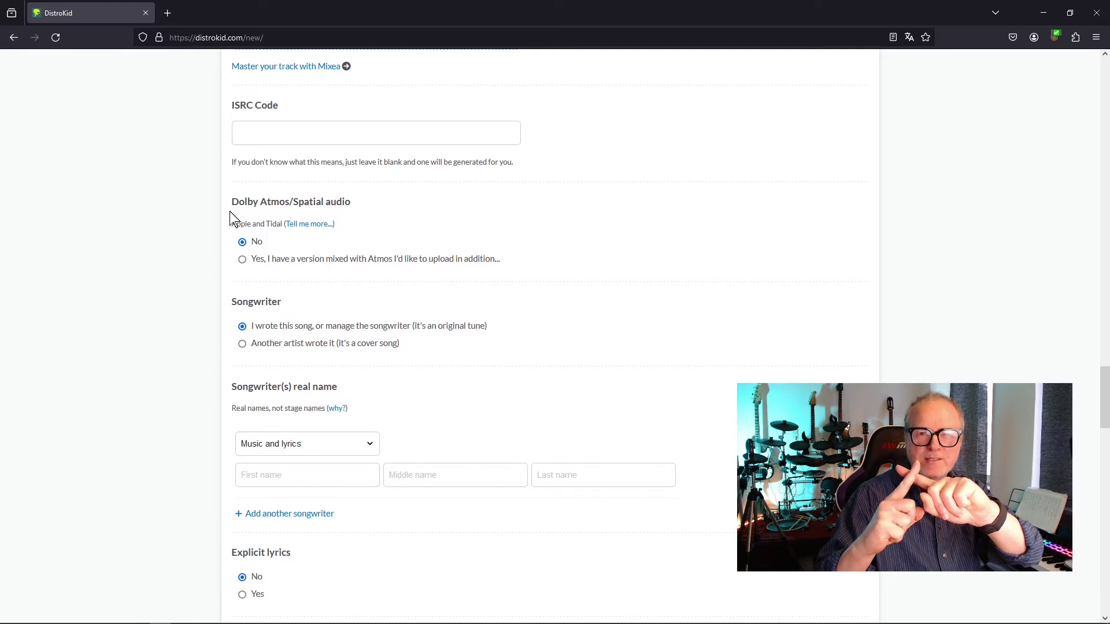
Review the cover song terms by marking the song as another artist's, and return it to an original tune
scroll(191, 288, down, 3)
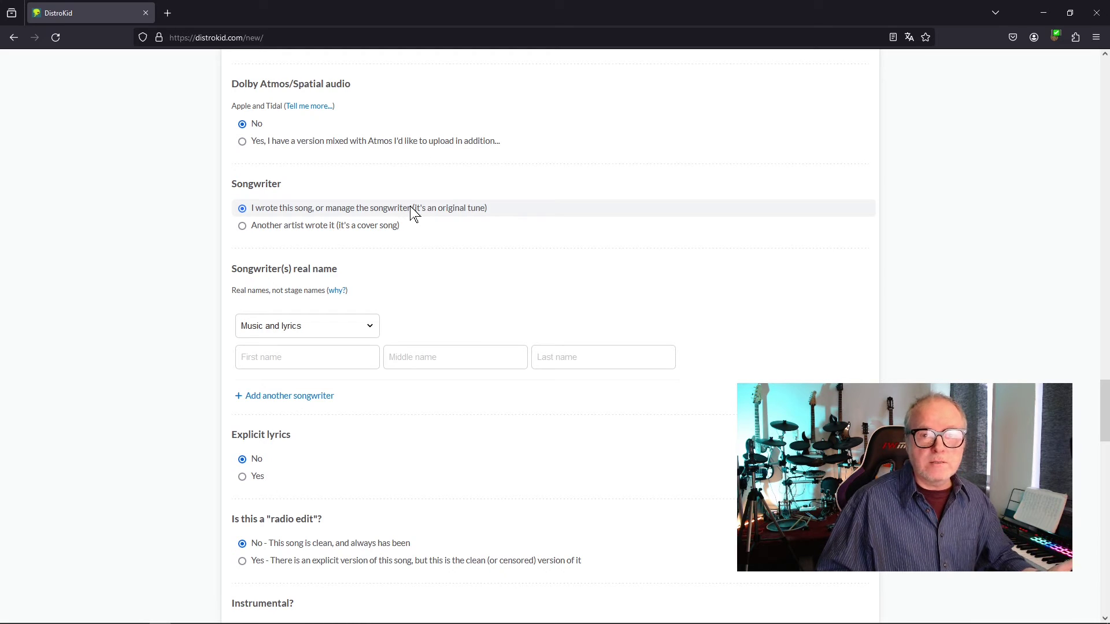
click(242, 226)
scroll(243, 233, down, 3)
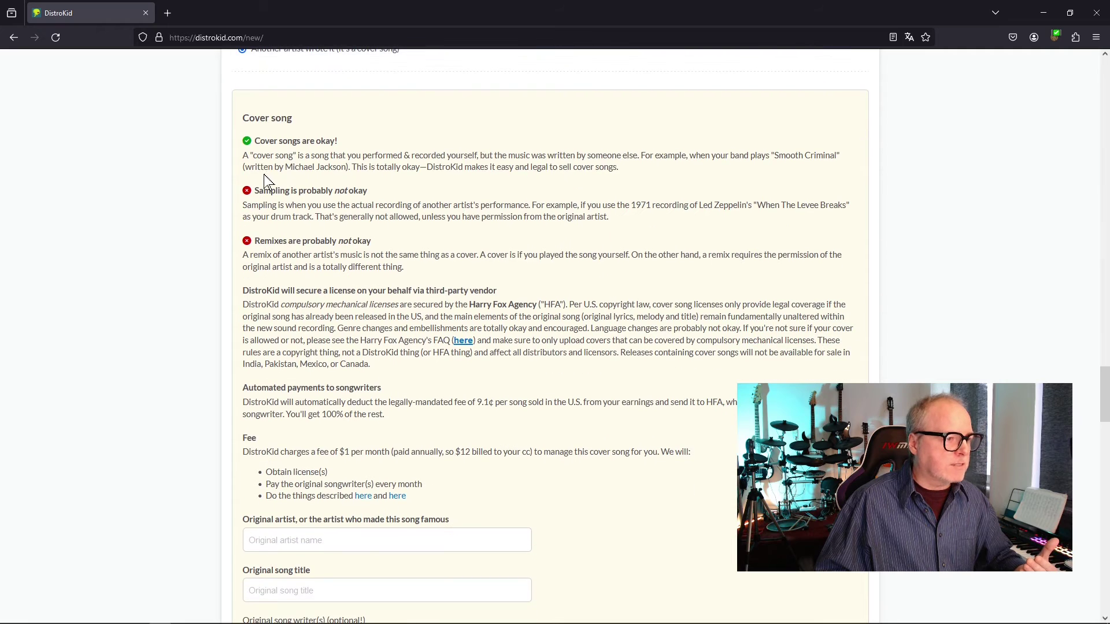
scroll(267, 181, down, 2)
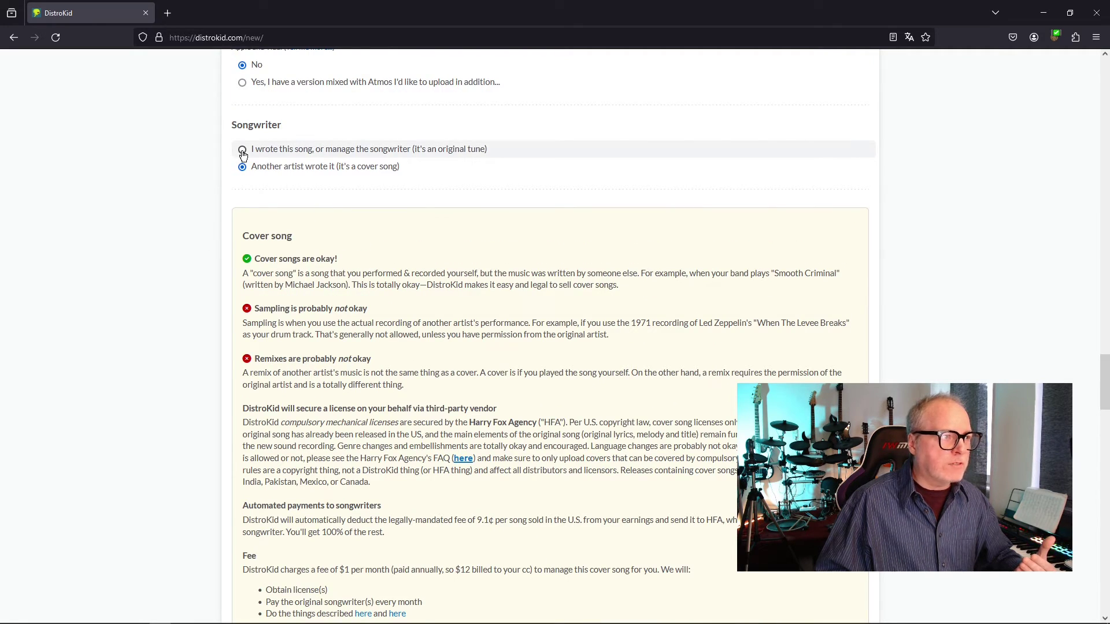
click(242, 150)
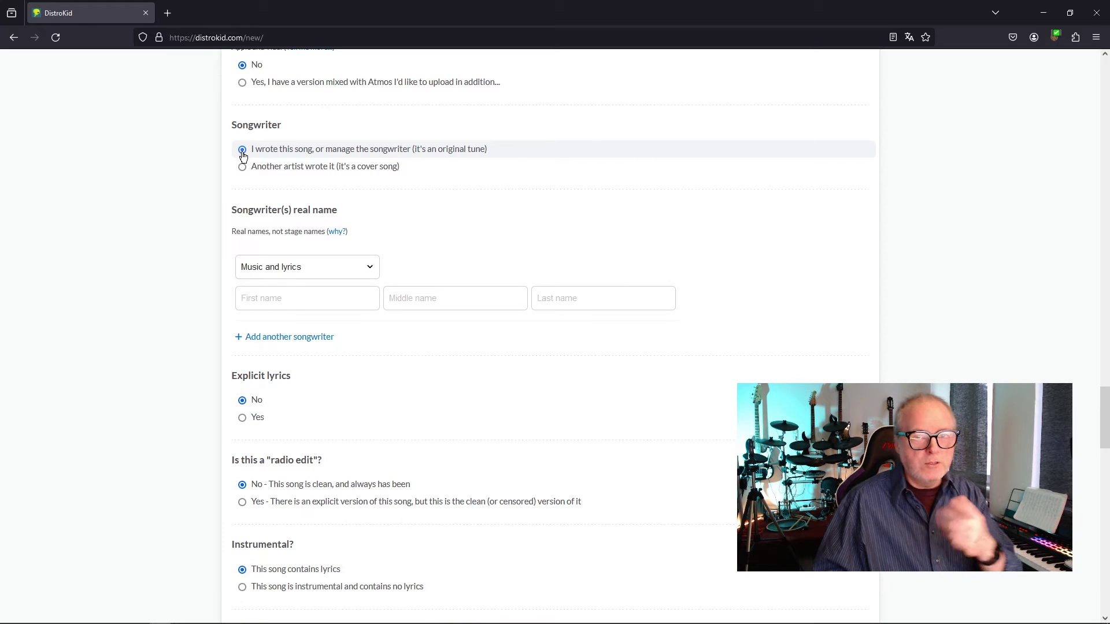
Examine the option to master the track with Mixea
scroll(228, 308, up, 7)
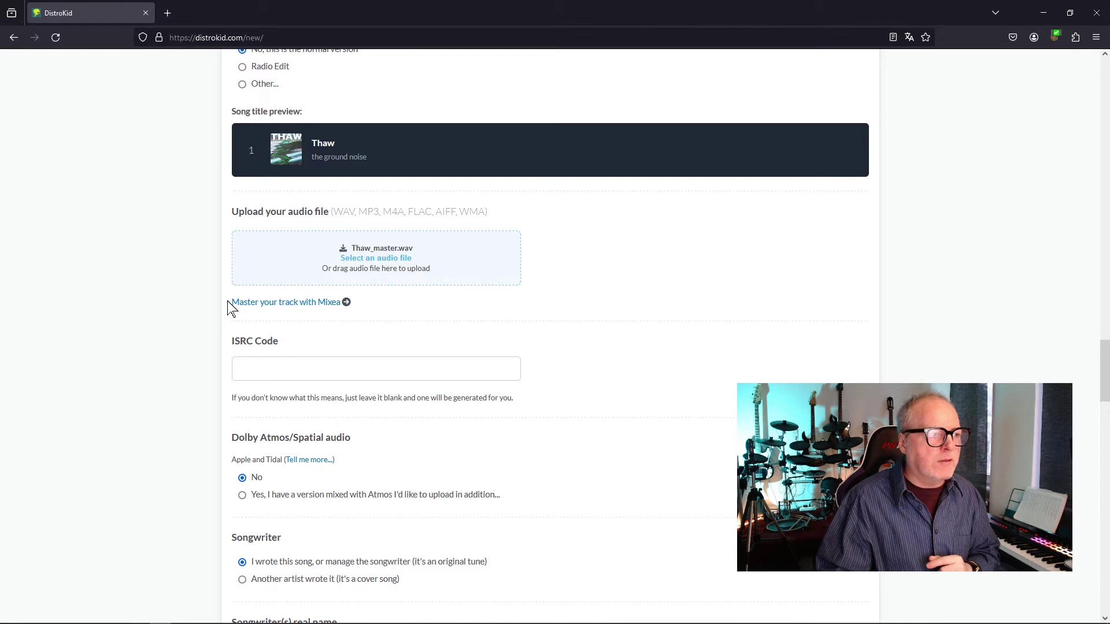
drag(231, 302, 347, 302)
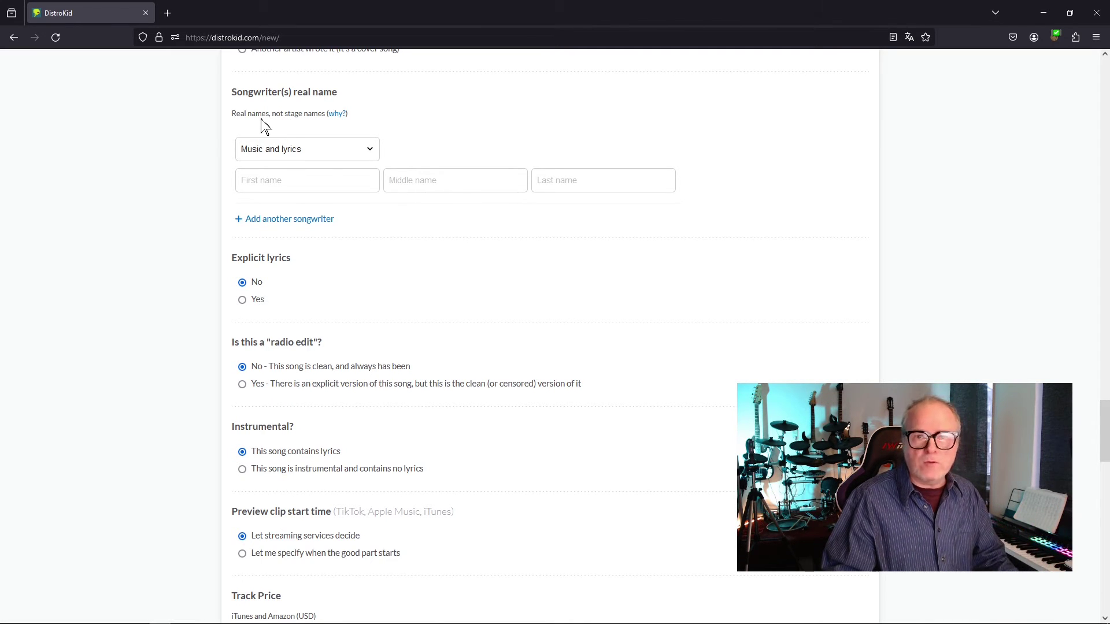
Credit the songwriter for Music only and enter the songwriter's real first name, middle initial and last name
click(370, 149)
click(254, 170)
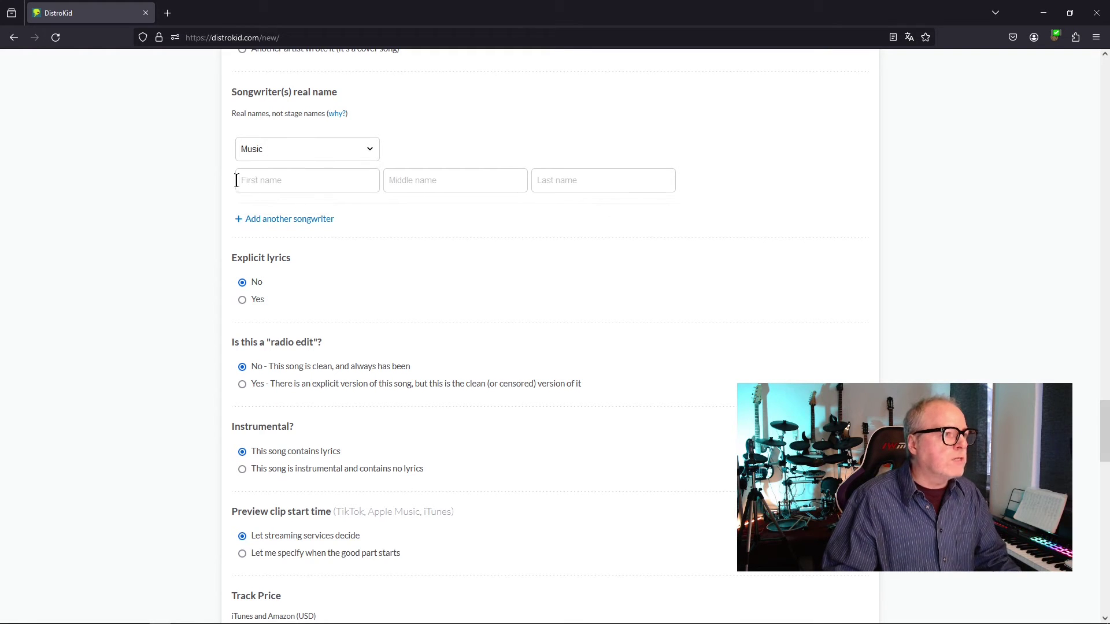
click(245, 180)
text(Markus)
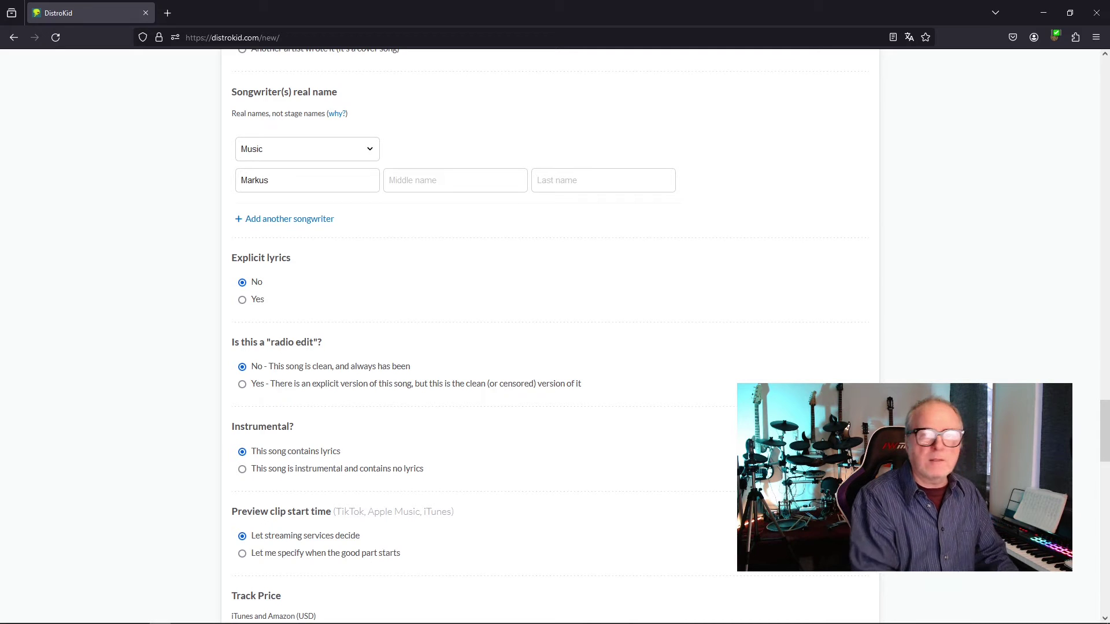
text(H.)
key(Tab)
text(Hoffmeister)
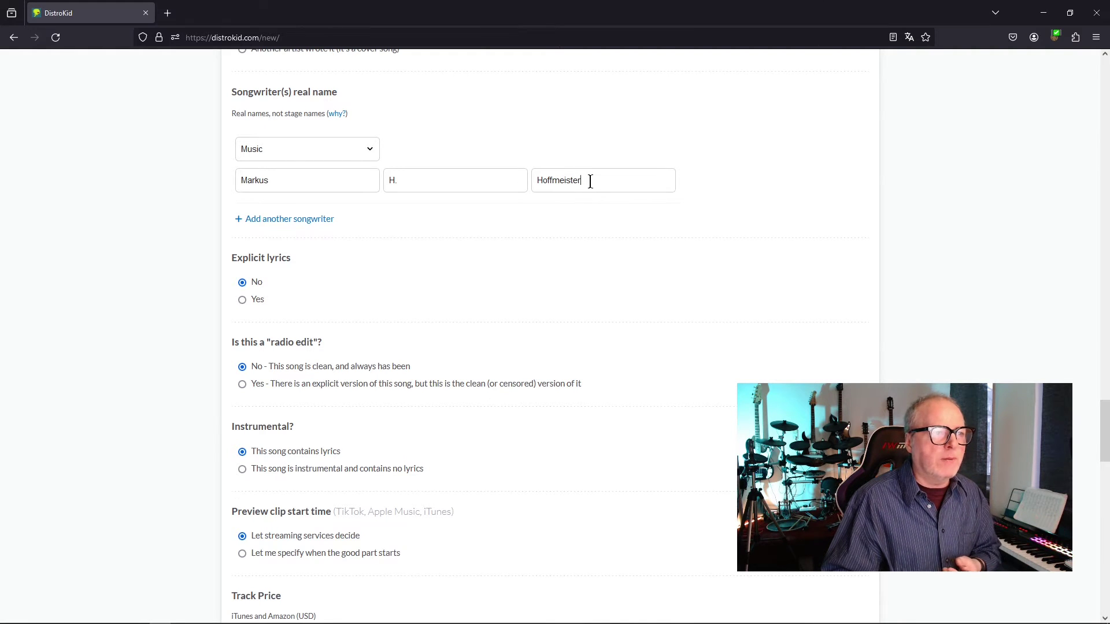
Try adding two more songwriter entries, with the role of the last one set to Lyrics
click(275, 220)
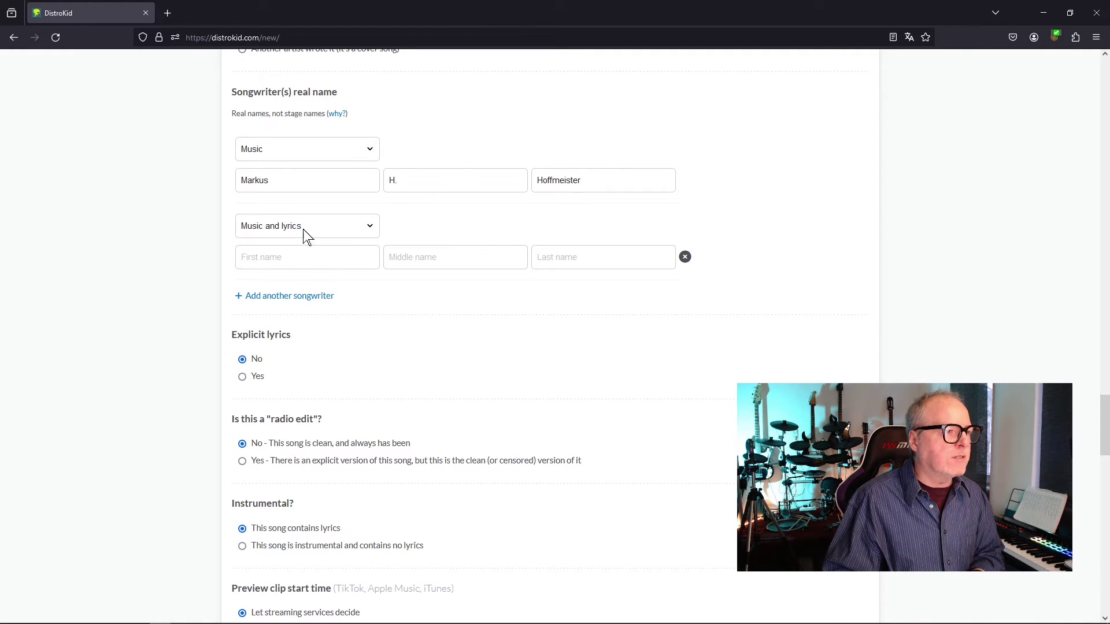
click(317, 296)
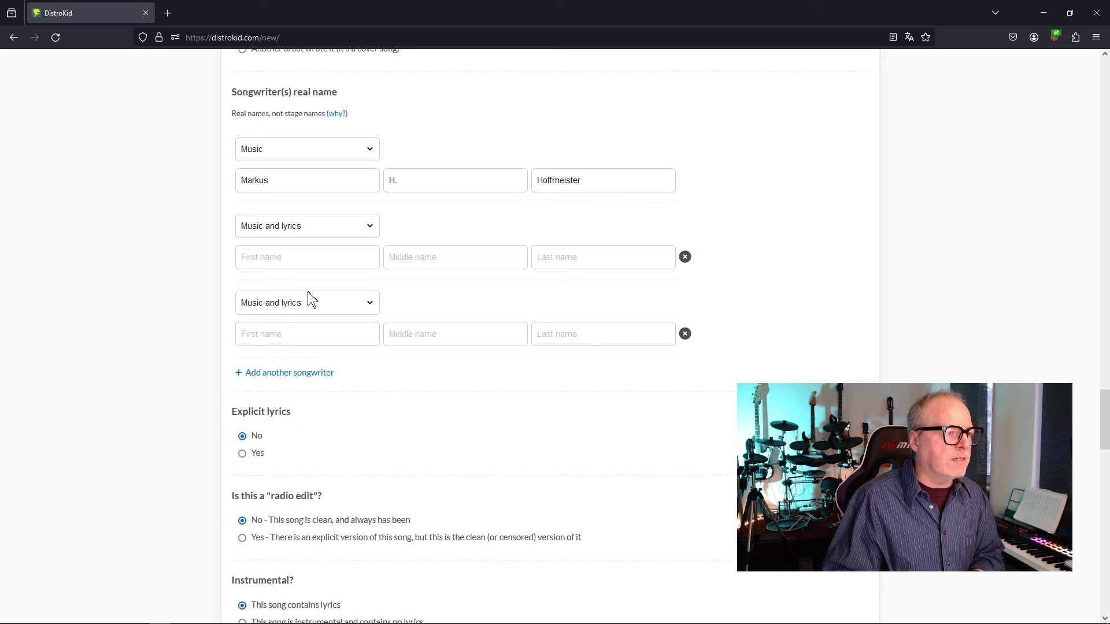
click(317, 304)
click(256, 344)
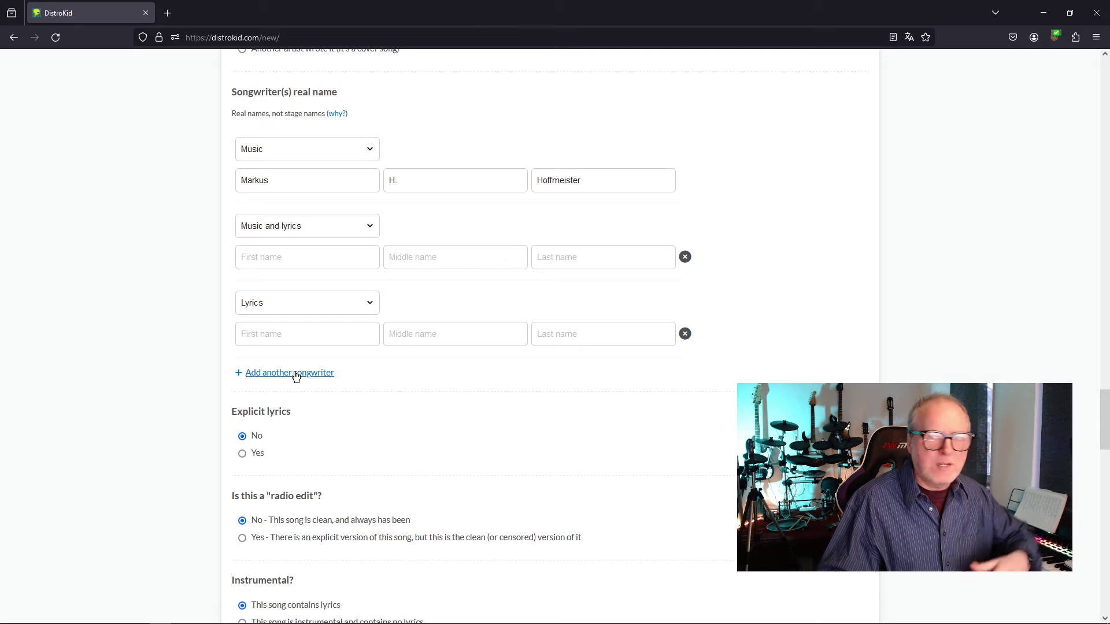
Mark the song as instrumental with no lyrics, keeping the explicit lyrics and radio edit answers at No
scroll(296, 376, down, 5)
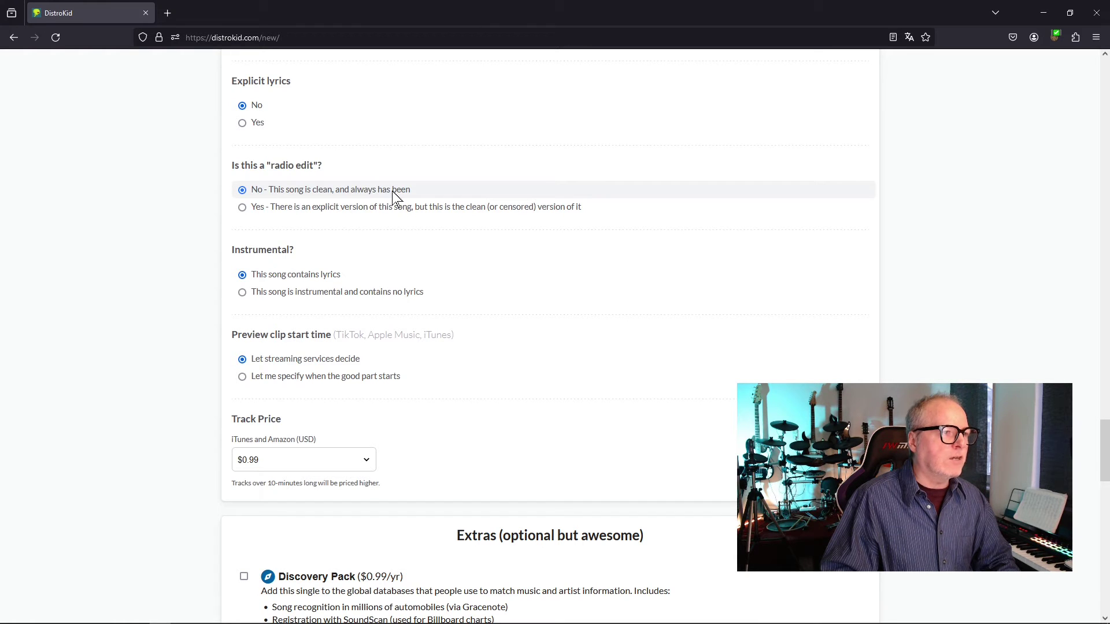
scroll(272, 214, down, 2)
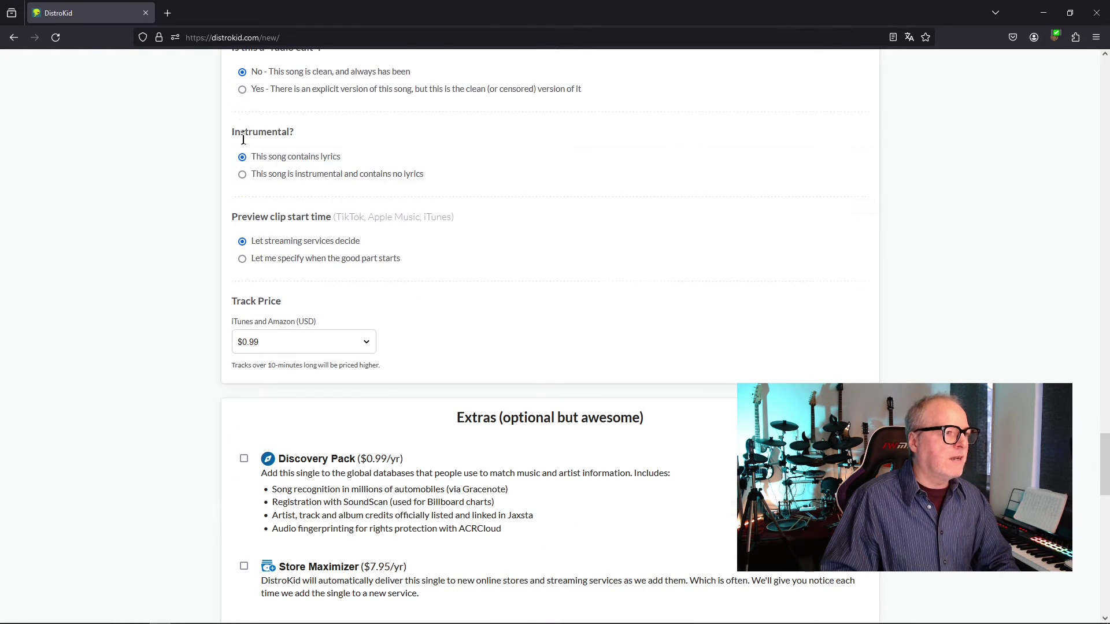
click(242, 175)
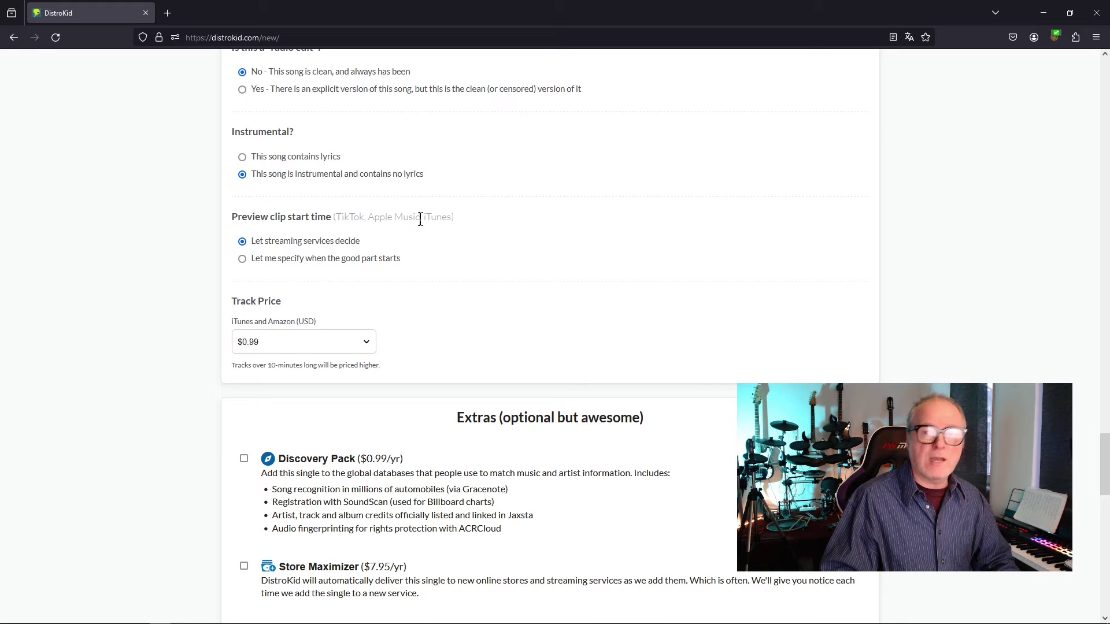
Try specifying a custom preview clip start time, and return the setting to letting streaming services decide
click(242, 260)
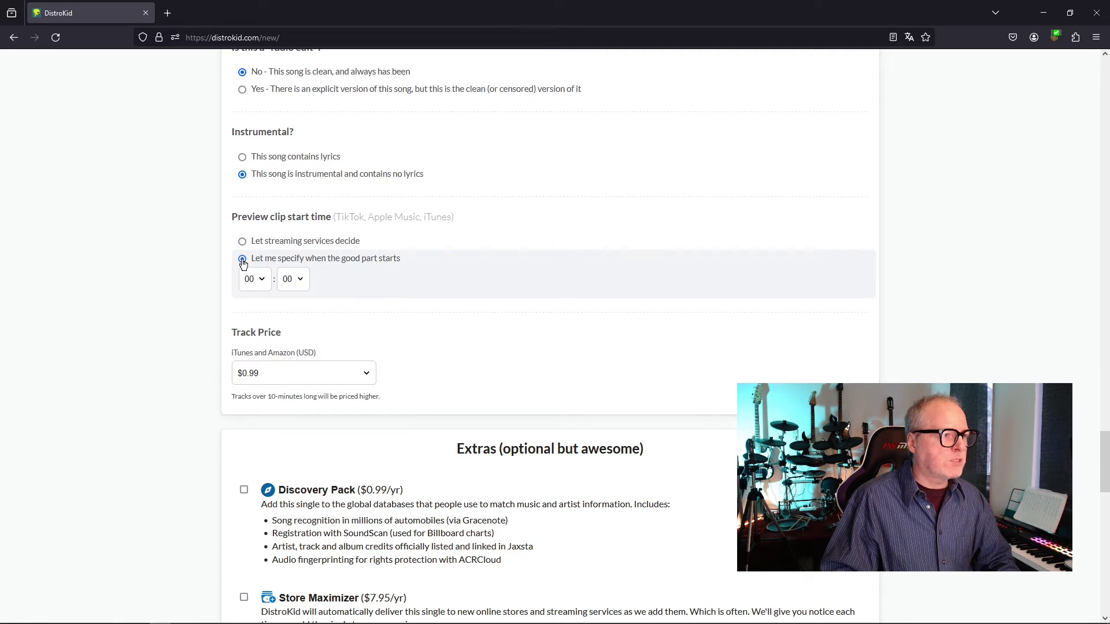
click(254, 279)
click(300, 279)
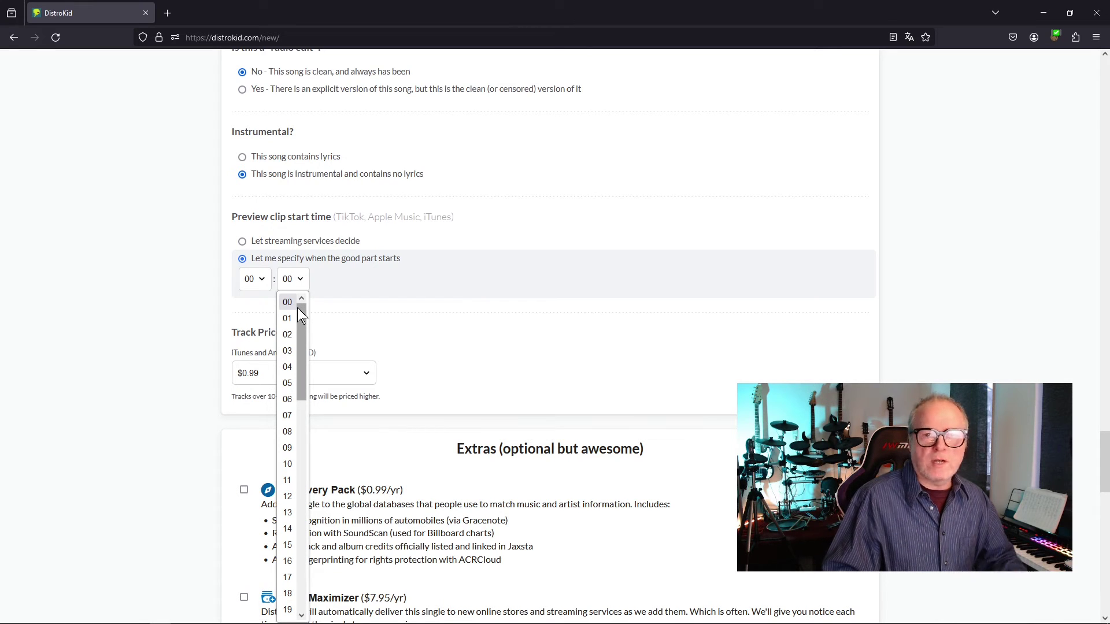
click(244, 246)
click(243, 242)
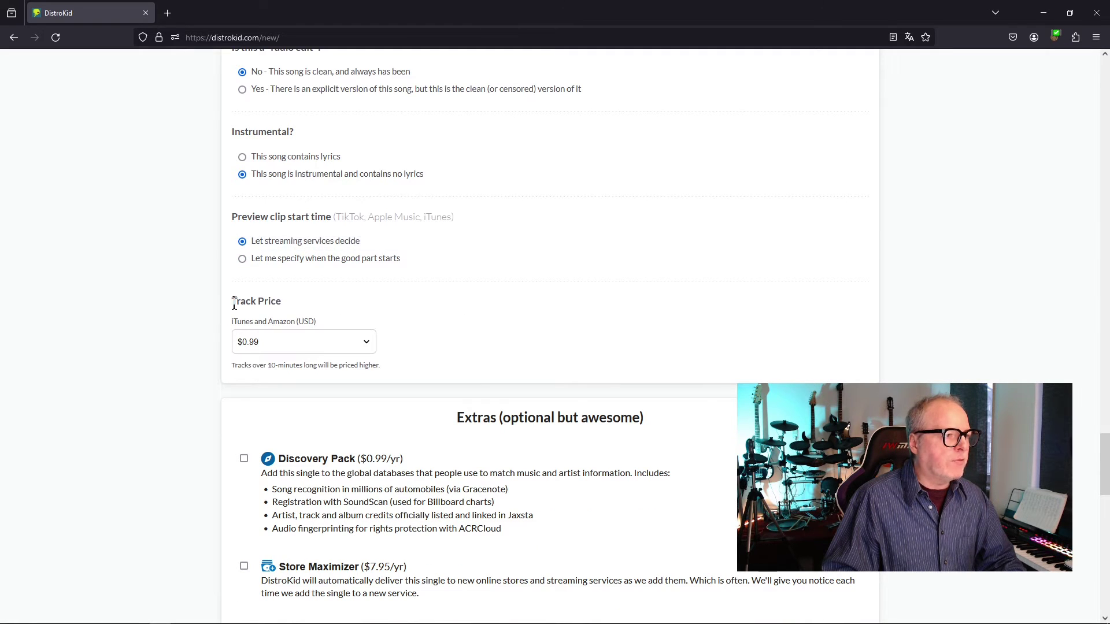
Examine the track price choices, the optional paid extras and the mandatory checkboxes without changing them
click(369, 345)
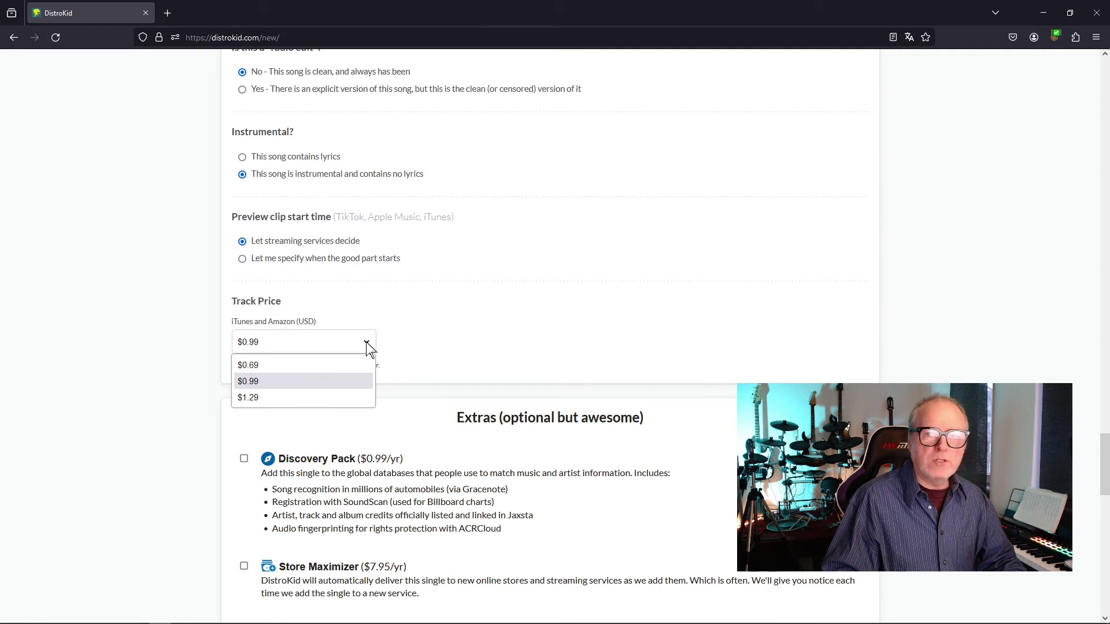
click(369, 346)
scroll(206, 345, down, 5)
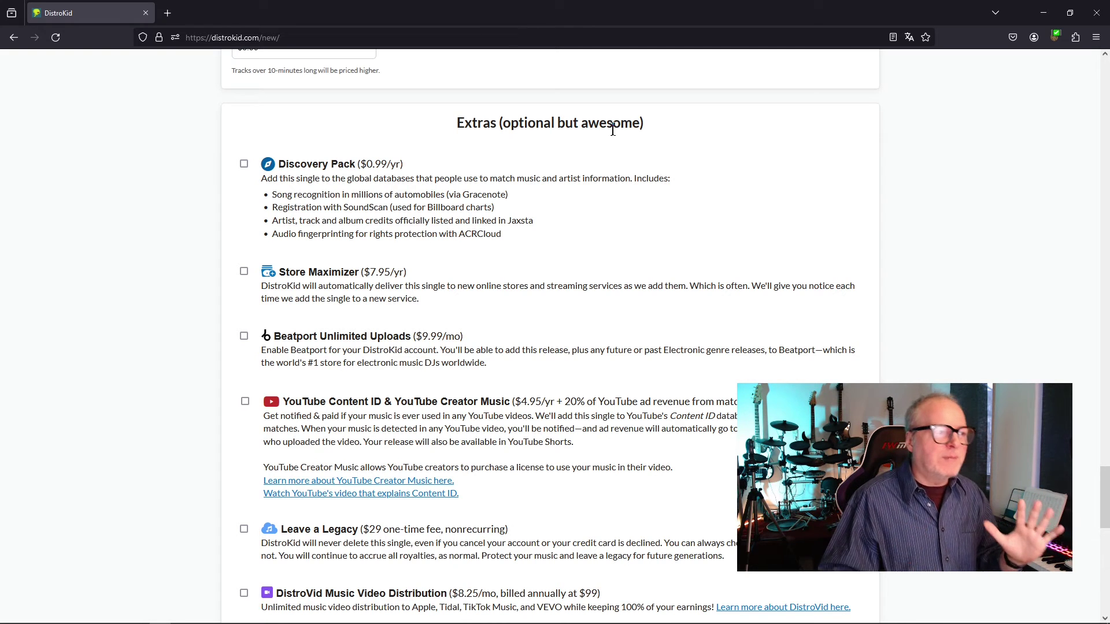
scroll(613, 130, down, 2)
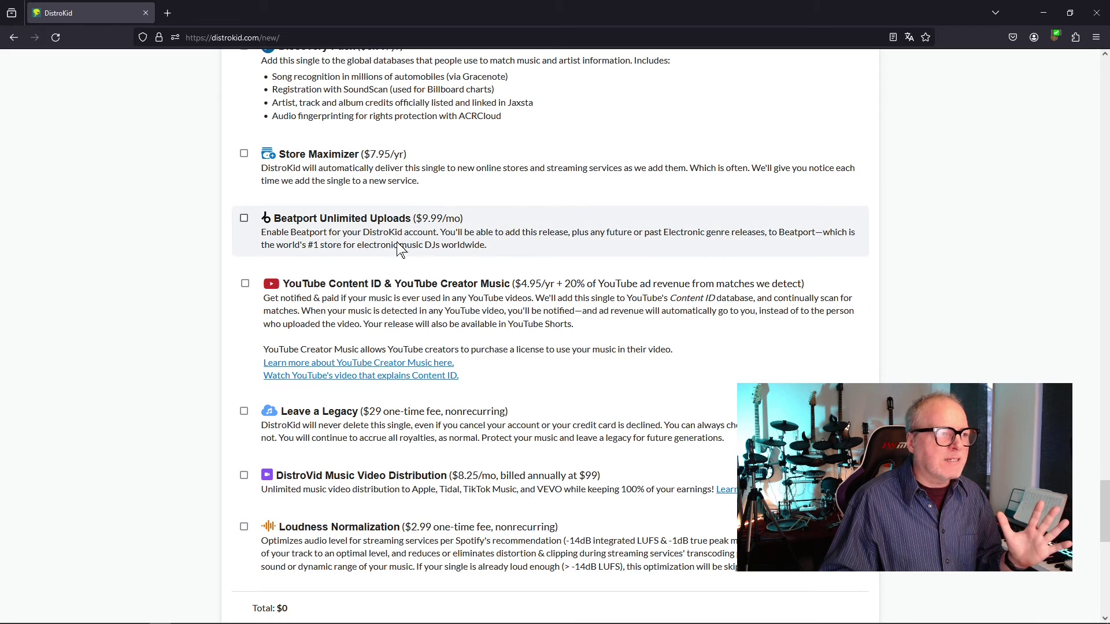
scroll(528, 317, down, 4)
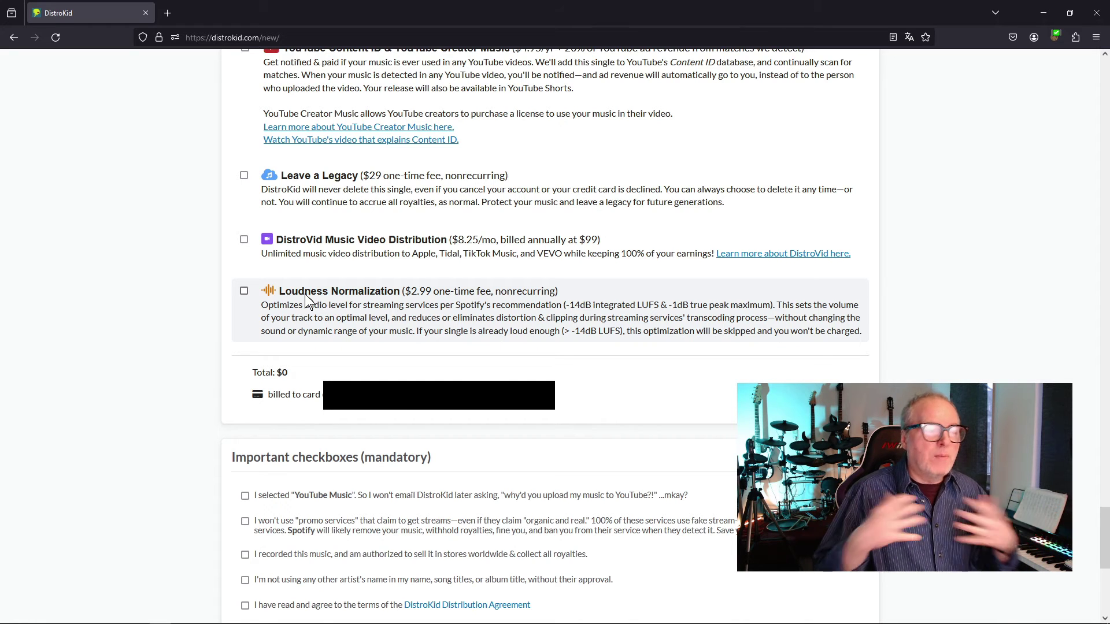
scroll(199, 248, down, 6)
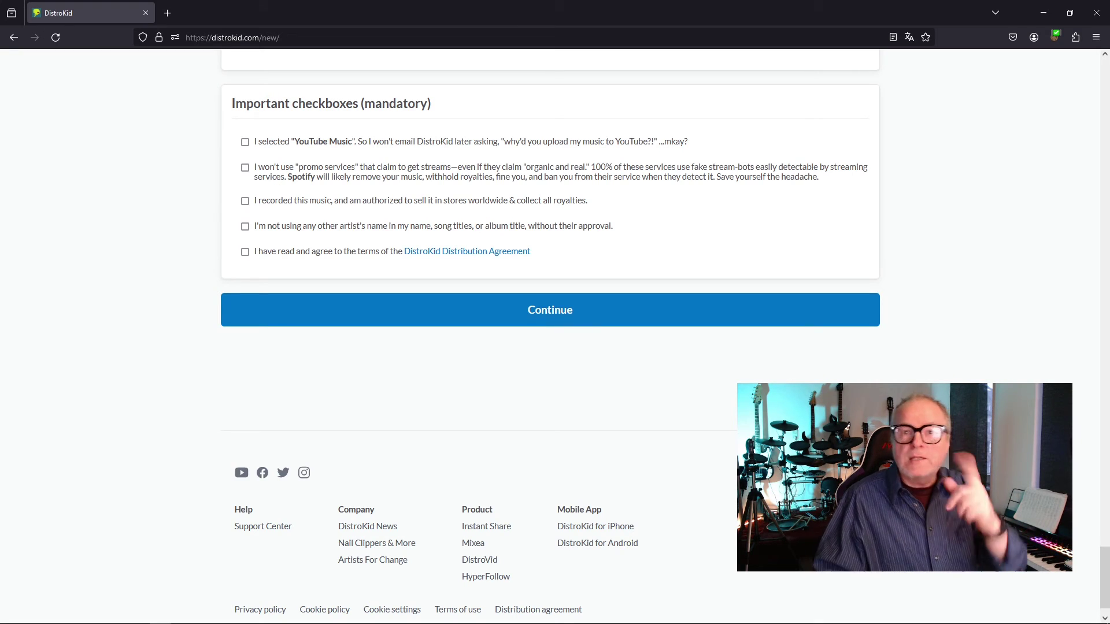
drag(1104, 561, 1102, 70)
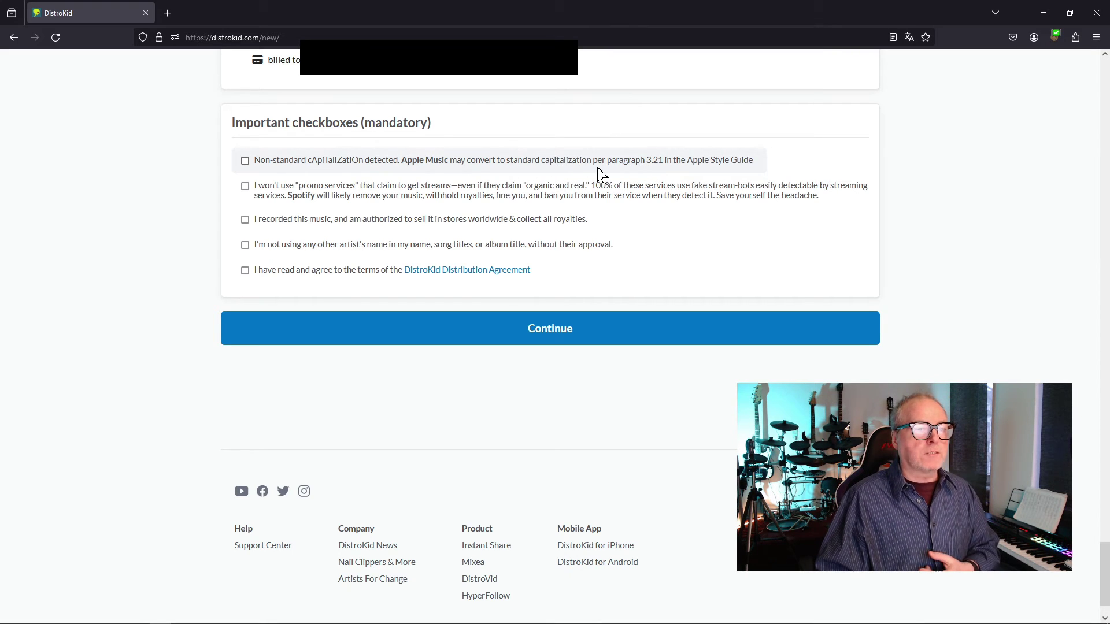
Accept the mandatory statements on non-standard capitalization, promo services, recording rights, other artists' names and the DistroKid Distribution Agreement
click(245, 162)
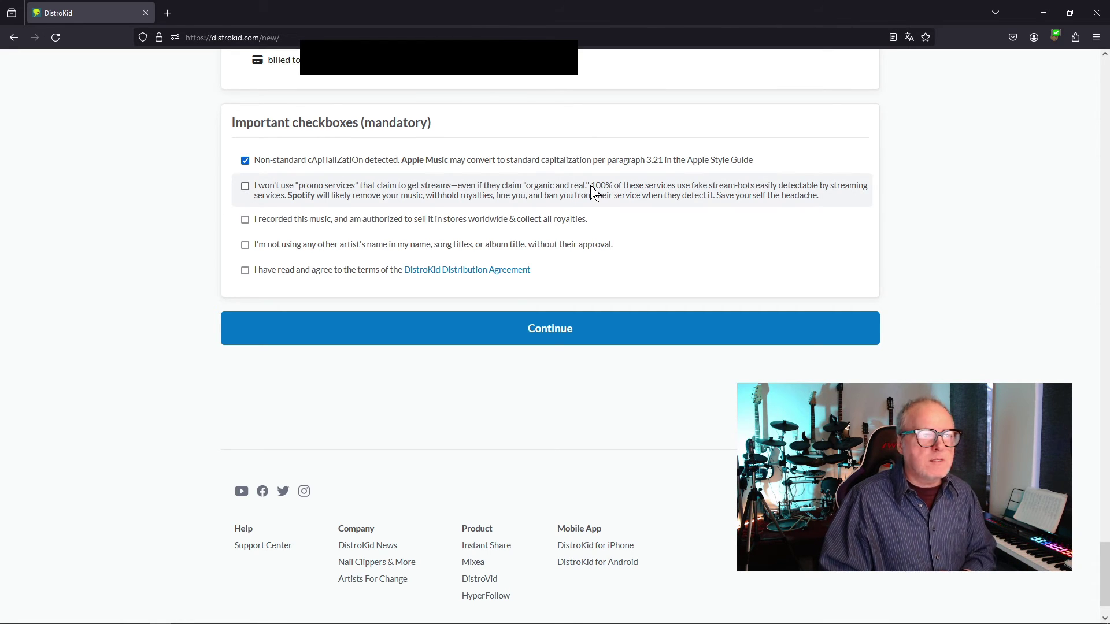
drag(591, 190, 359, 196)
drag(287, 197, 492, 200)
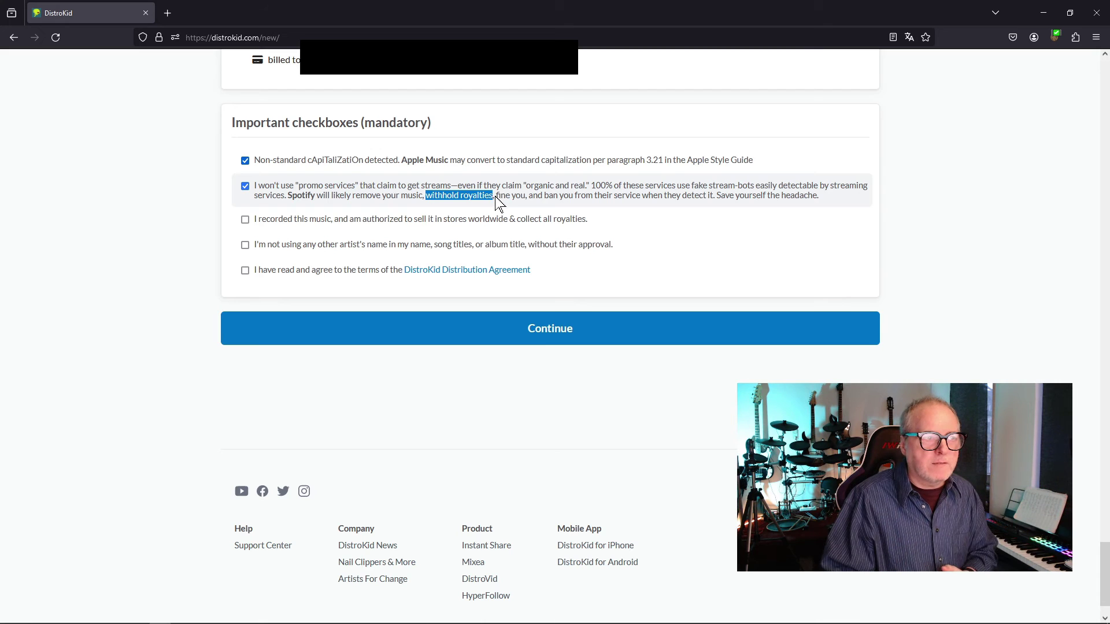
drag(495, 200, 526, 203)
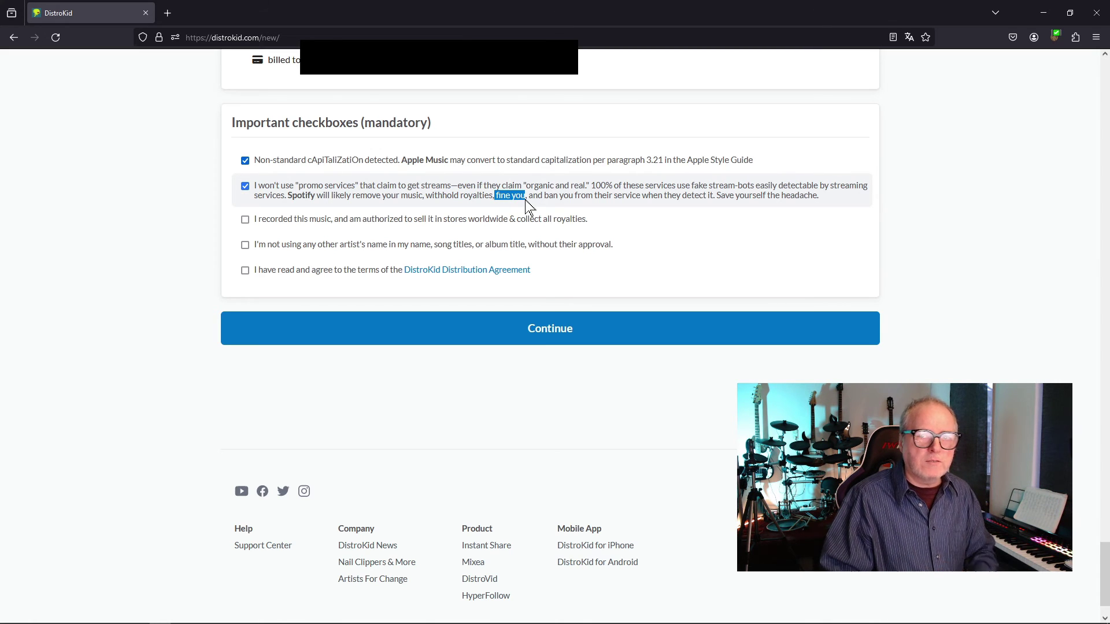
click(518, 203)
drag(717, 199, 820, 202)
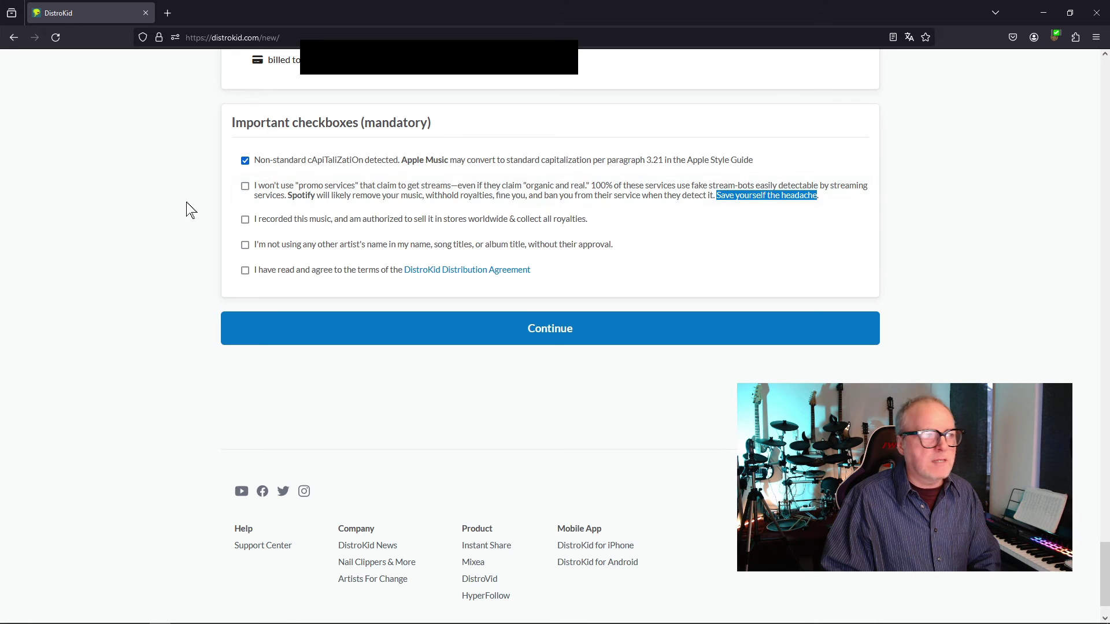
click(245, 186)
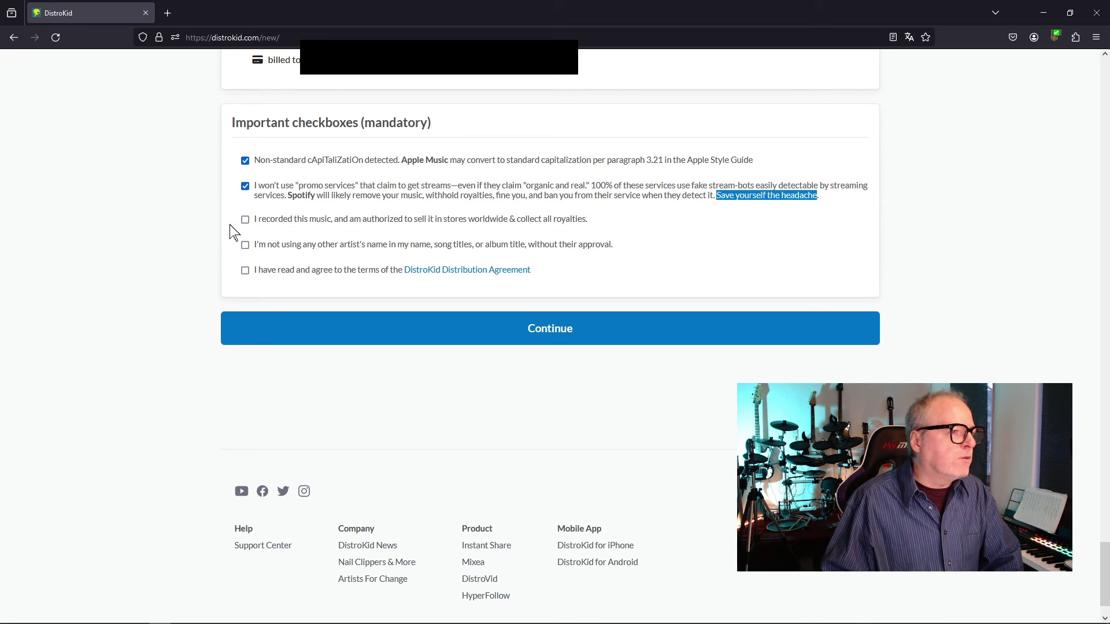
click(245, 220)
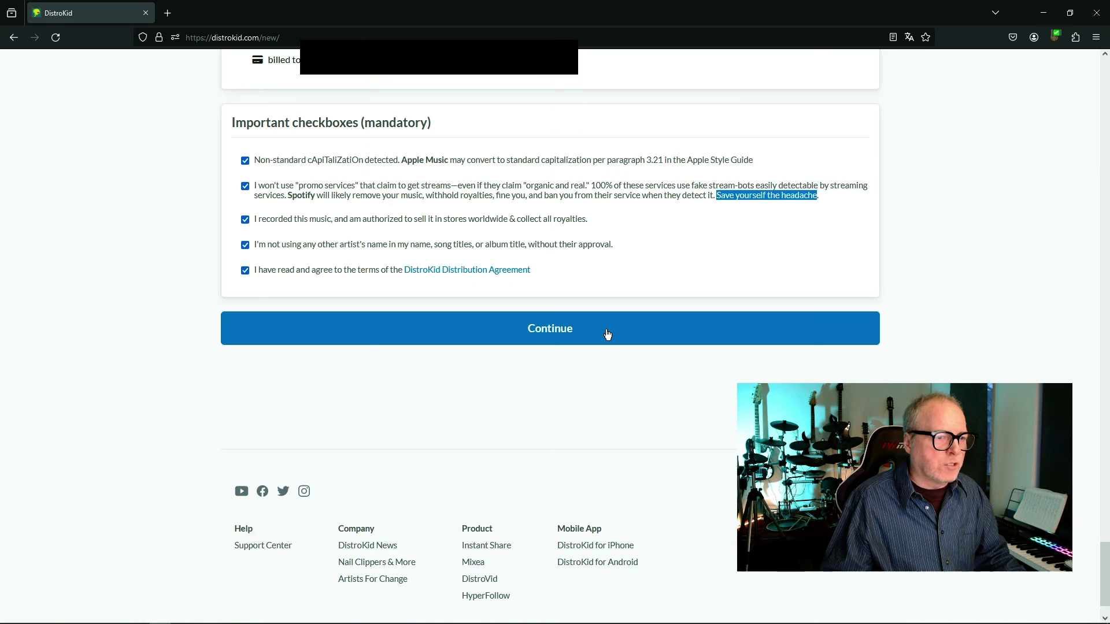
Submit the completed upload form and decline the Mixea mastering offer, using the original version of the track
click(605, 333)
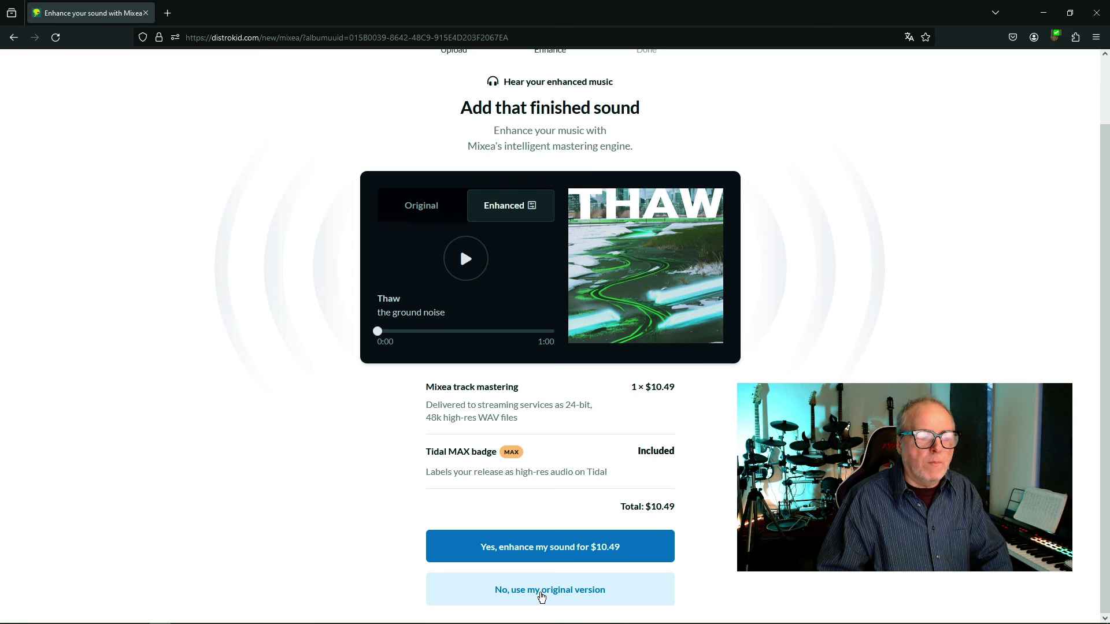
click(541, 597)
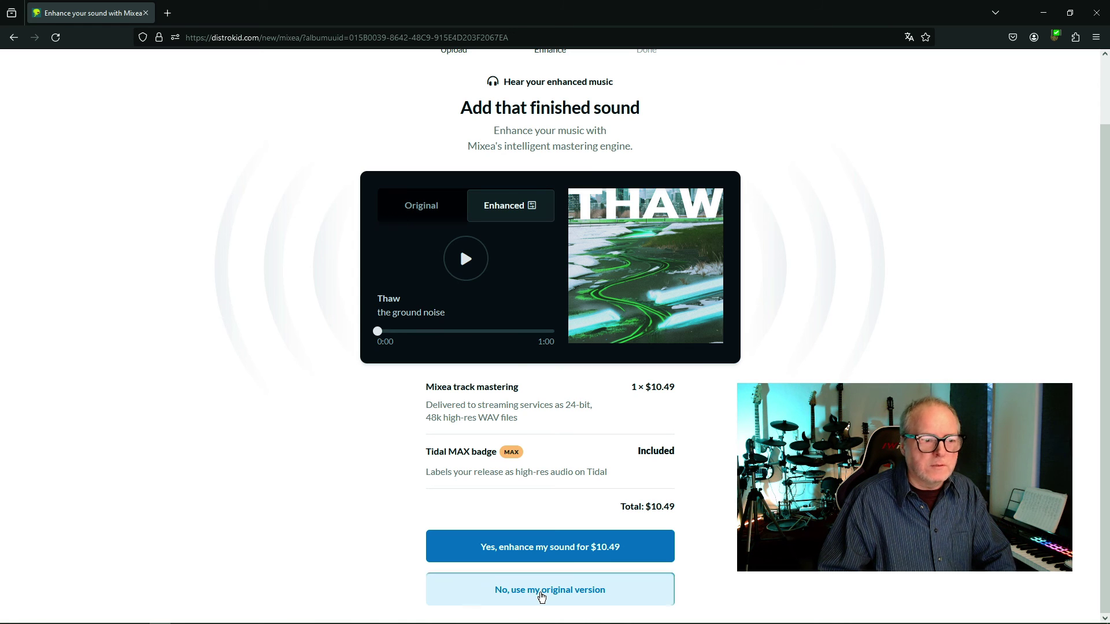